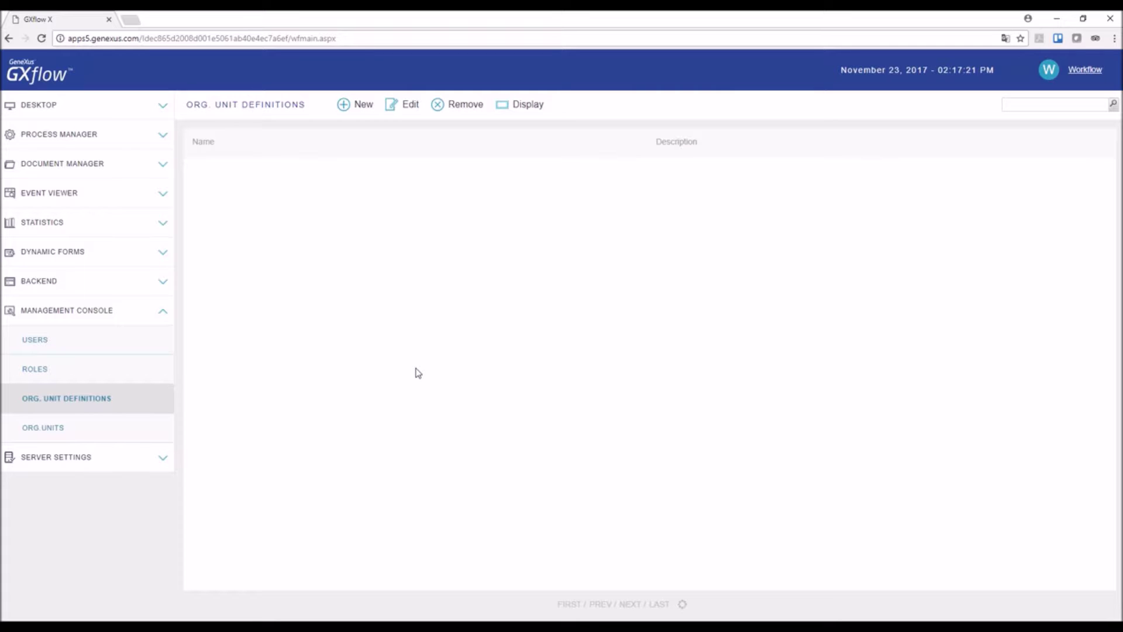
Step: Create the propagable 'Subsidiary' org unit definition, described 'Travel Agency subsidiary'
{"action": "left_click", "coordinate": [350, 110]}
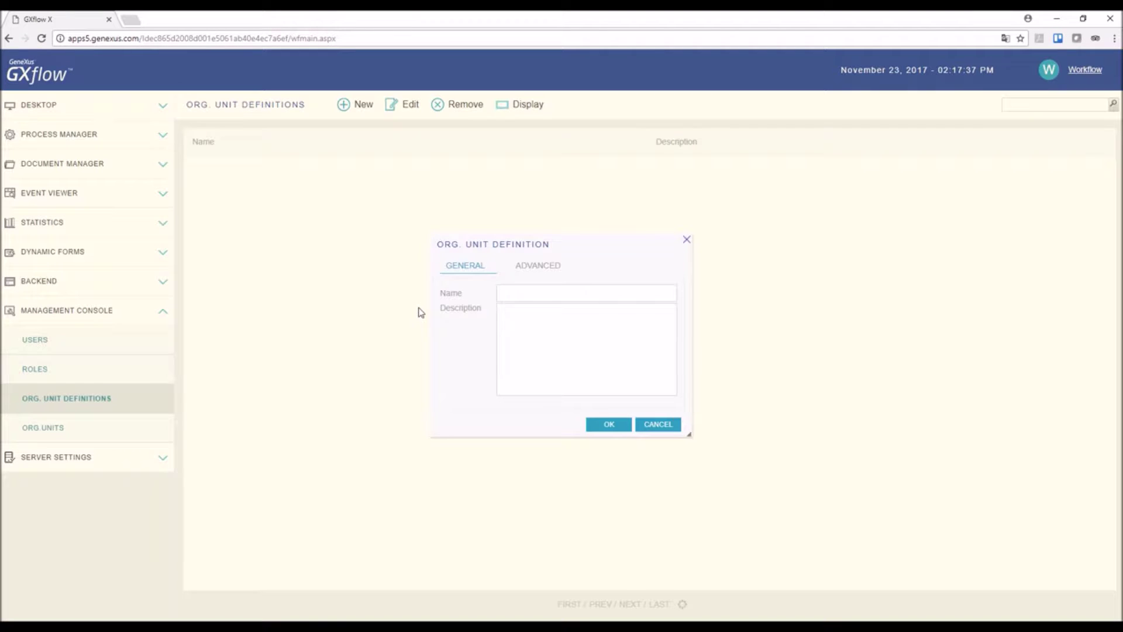
{"action": "type", "text": "Su"}
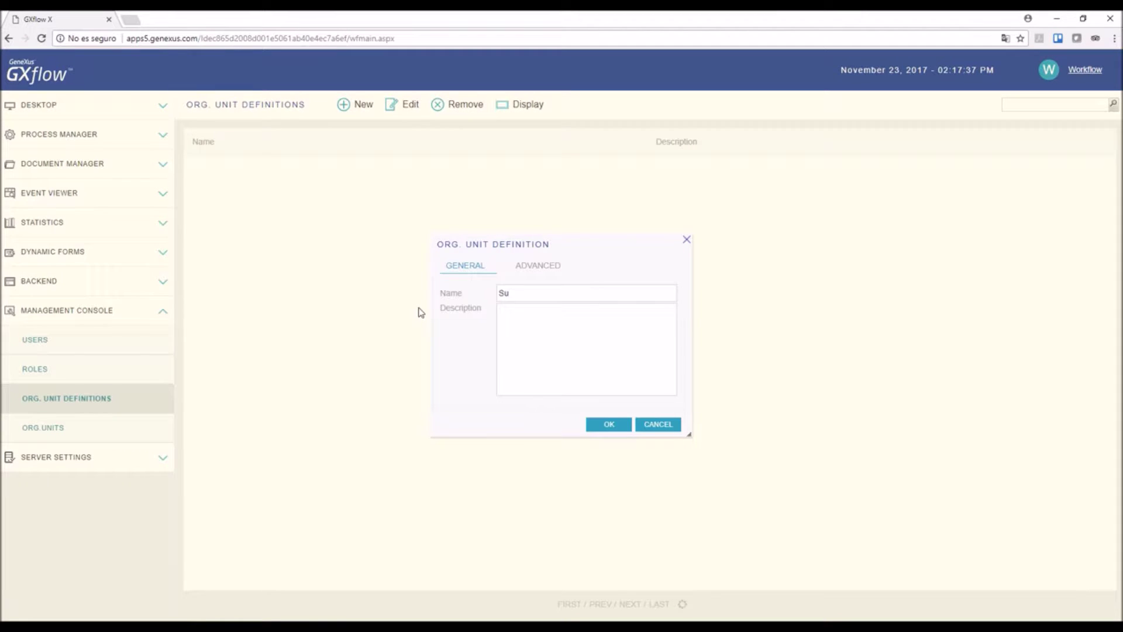
{"action": "type", "text": "bsidiary"}
{"action": "key", "text": "Tab"}
{"action": "type", "text": "Travel Agency subs"}
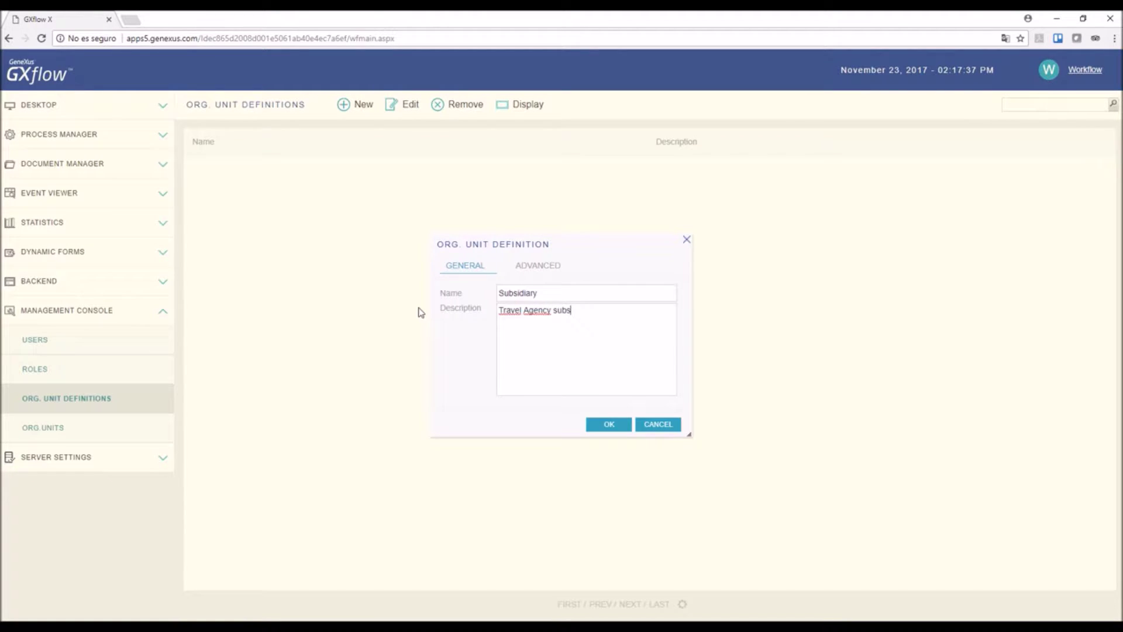
{"action": "type", "text": "idiary"}
{"action": "left_click", "coordinate": [538, 269]}
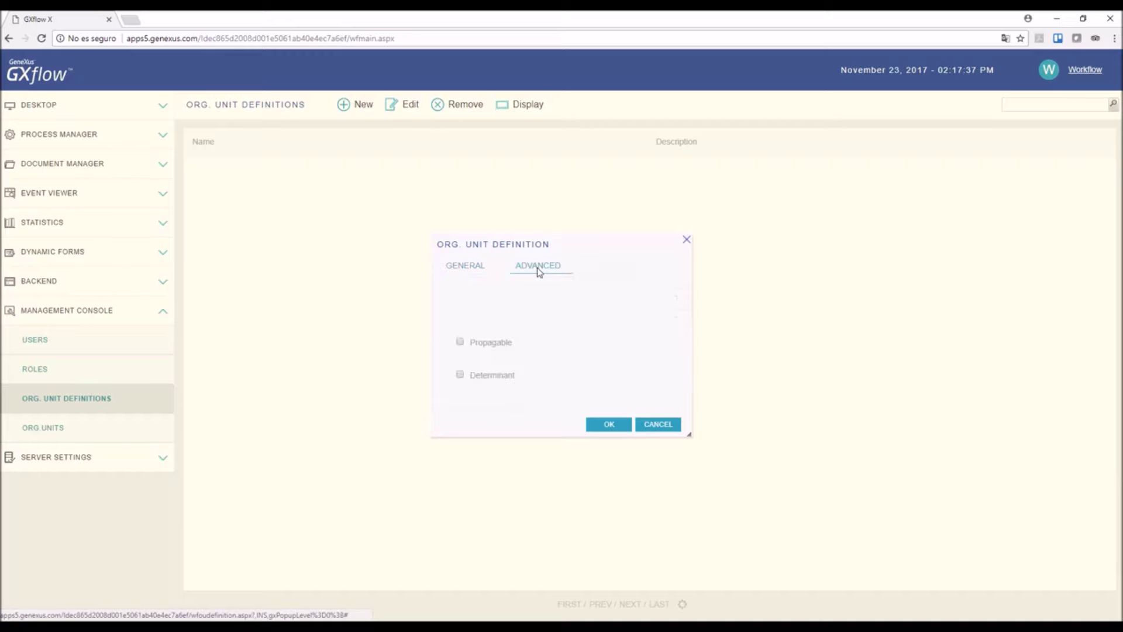
{"action": "left_click", "coordinate": [461, 343]}
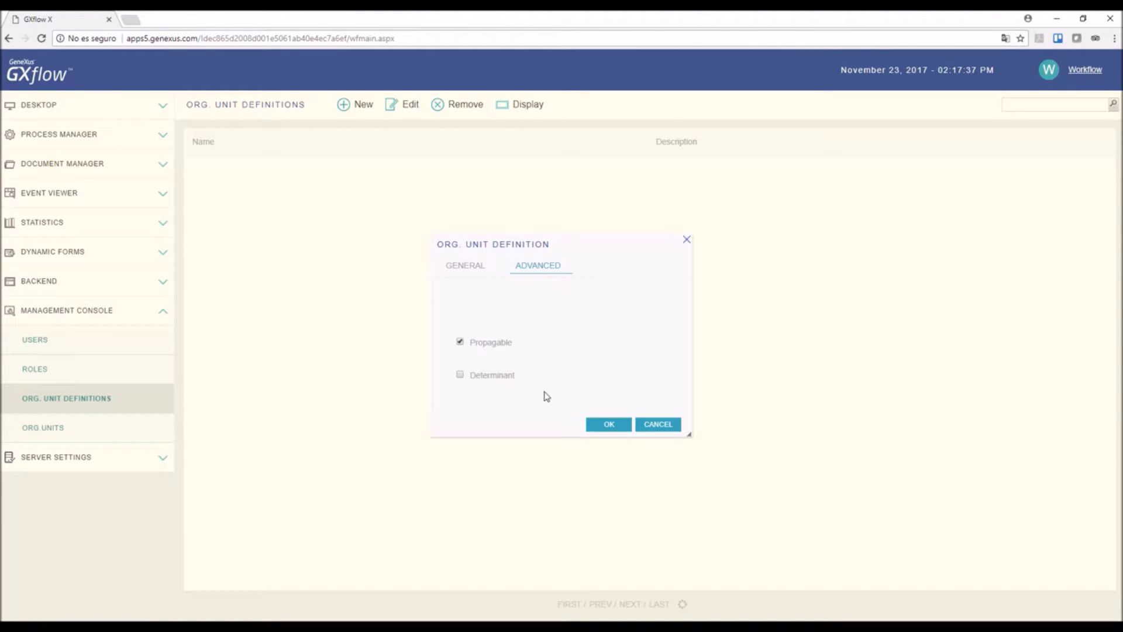
{"action": "left_click", "coordinate": [609, 425]}
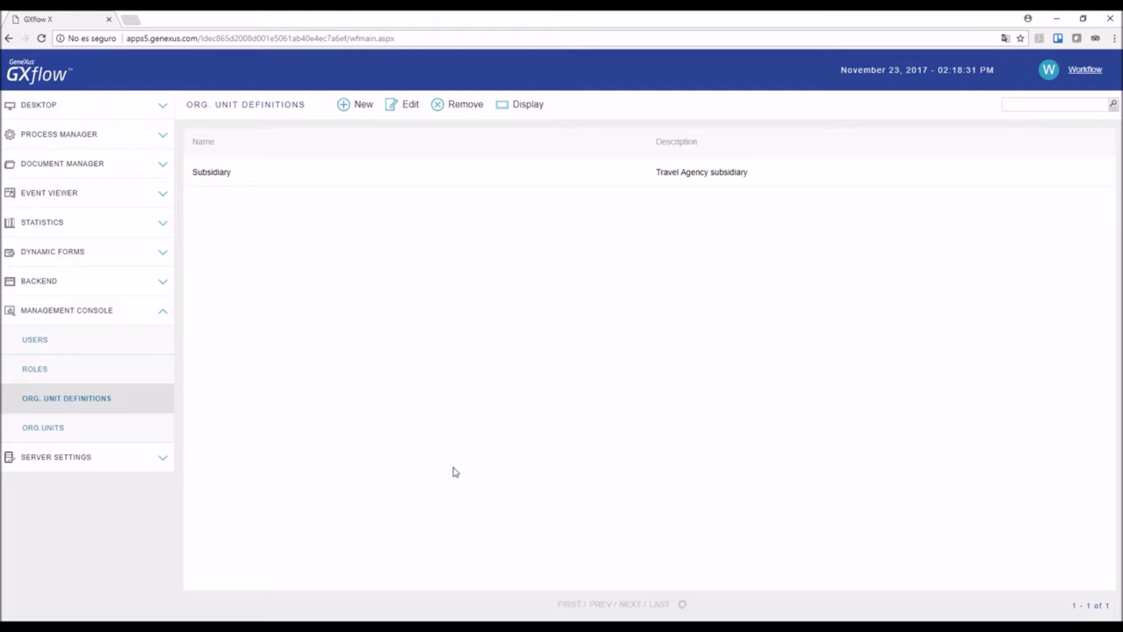
Step: Add the New York org unit, described 'Travel Agency office at New York city'
{"action": "left_click", "coordinate": [56, 432]}
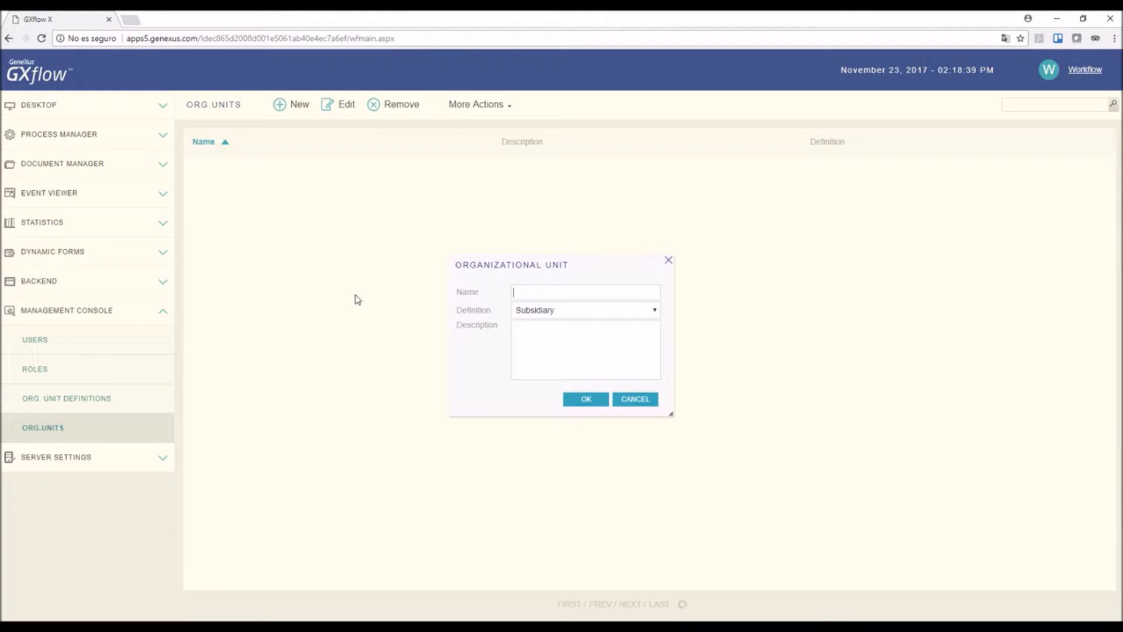
{"action": "type", "text": "New York"}
{"action": "left_click", "coordinate": [535, 333]}
{"action": "type", "text": "Travel Agency office at New York city"}
{"action": "left_click", "coordinate": [583, 399]}
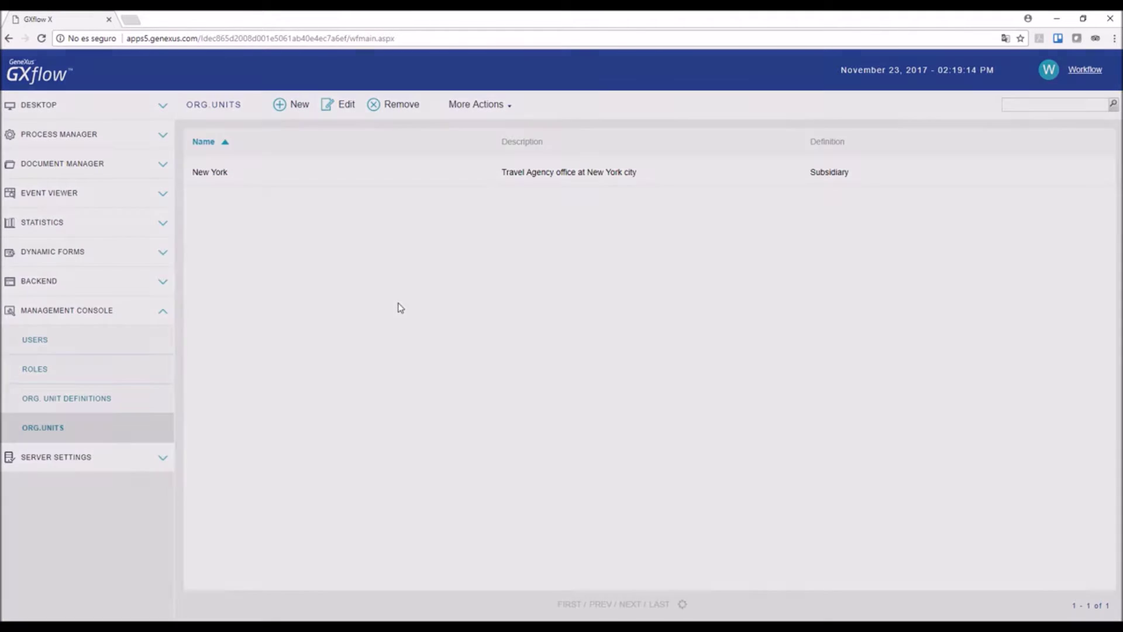
Step: Add the Miami org unit, described 'Travel Agency office at Miami beach'
{"action": "type", "text": "Miami"}
{"action": "key", "text": "Tab"}
{"action": "key", "text": "Tab"}
{"action": "type", "text": "Travel Agency office at Miami beach"}
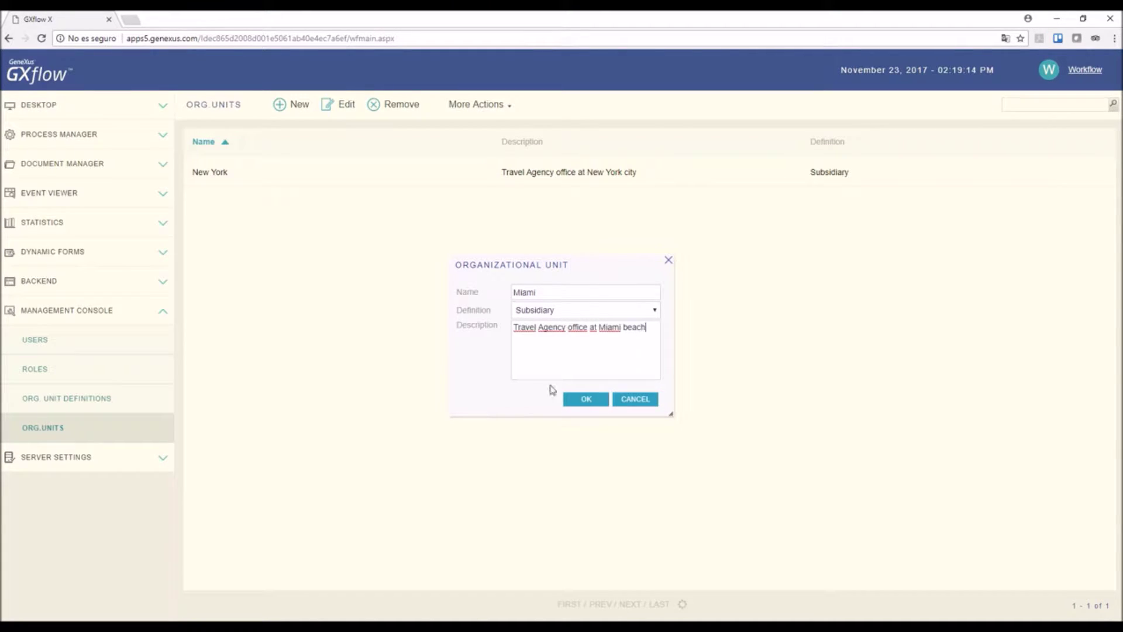
{"action": "left_click", "coordinate": [586, 398]}
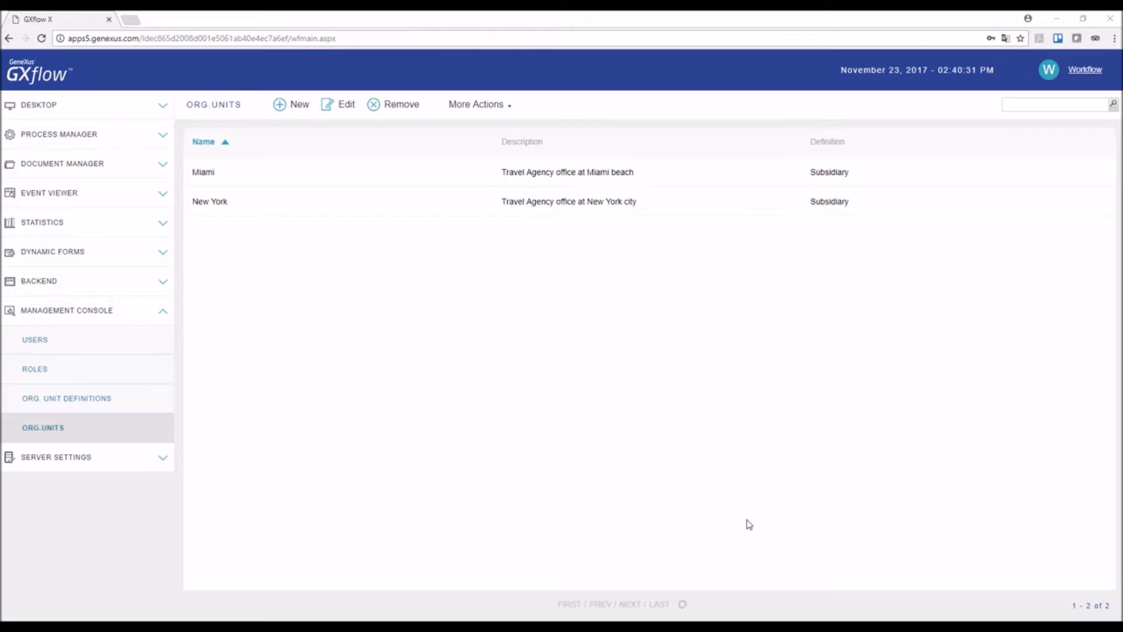
Step: Add the first two listed users as members of the New York org unit
{"action": "left_click", "coordinate": [278, 203]}
{"action": "left_click", "coordinate": [507, 106]}
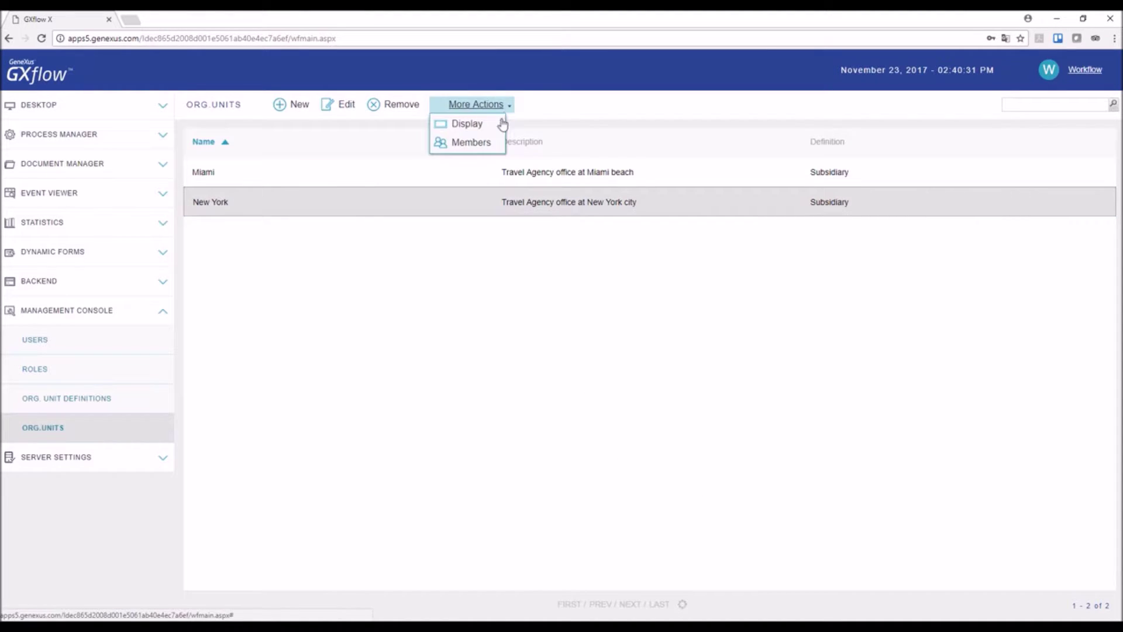
{"action": "left_click", "coordinate": [487, 143]}
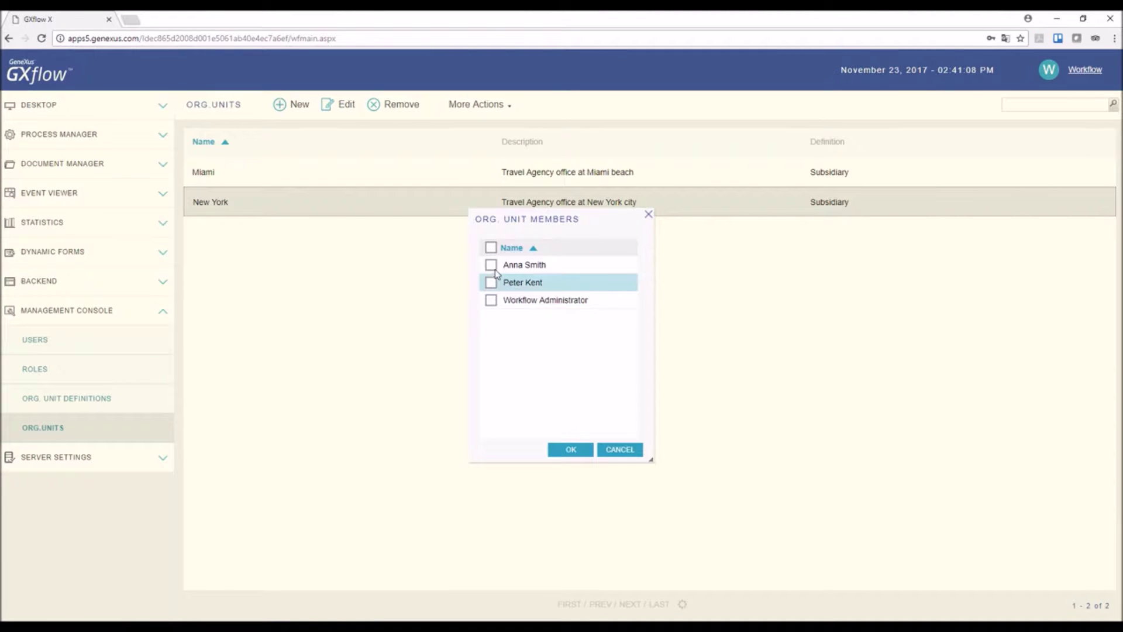
{"action": "left_click", "coordinate": [493, 265]}
{"action": "left_click", "coordinate": [491, 282]}
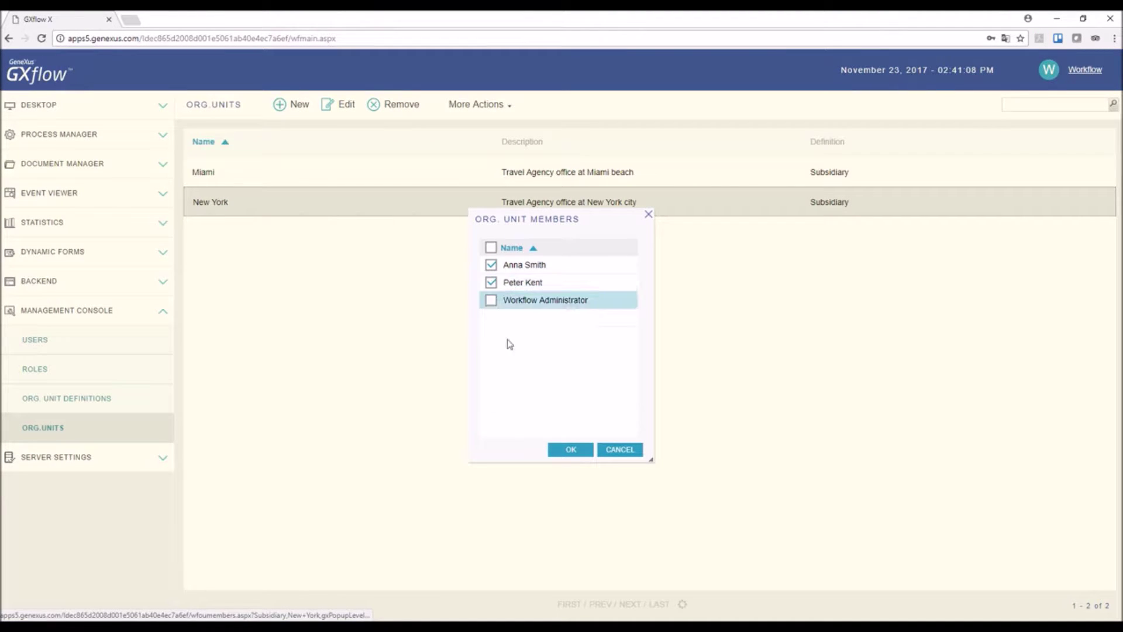
{"action": "left_click", "coordinate": [571, 449]}
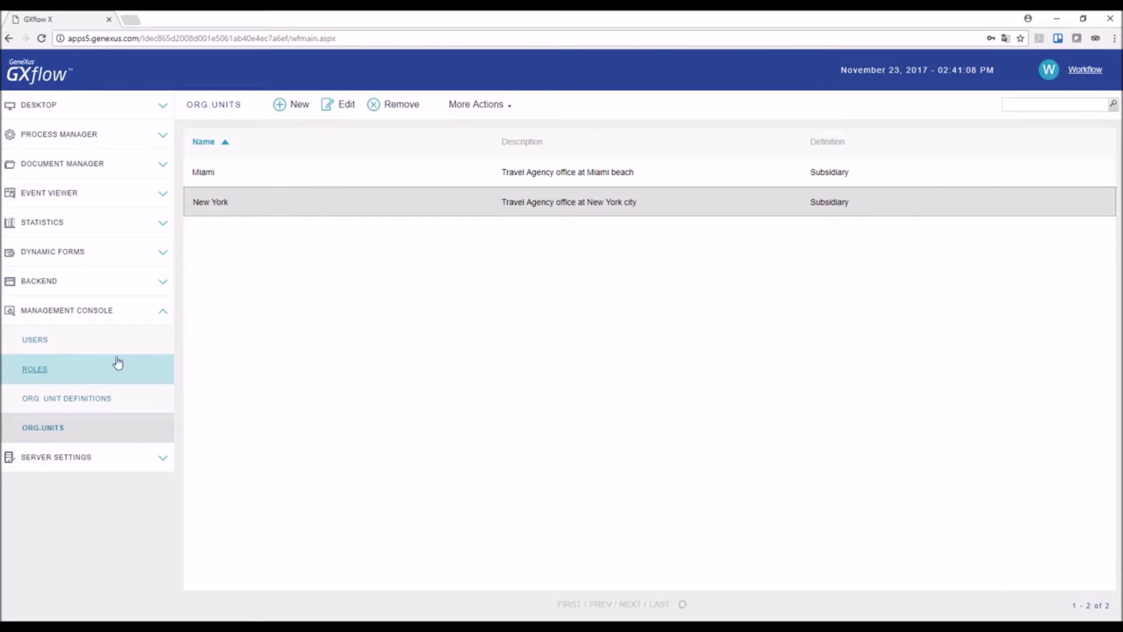
Step: Create the first new user with a username, full name, e-mail and password
{"action": "left_click", "coordinate": [44, 346]}
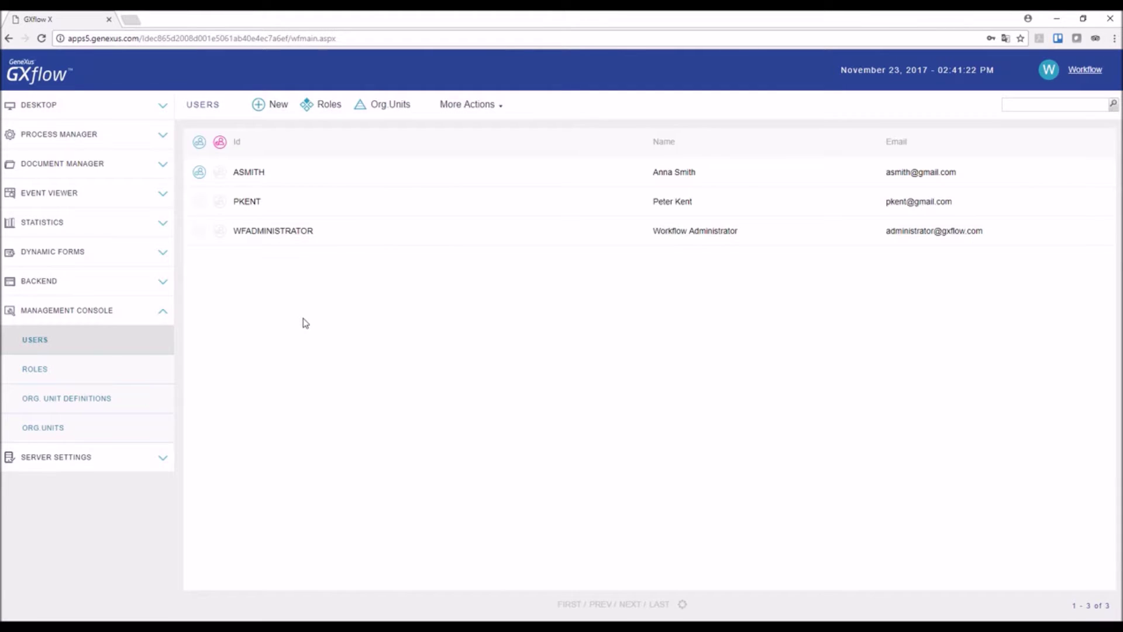
{"action": "left_click", "coordinate": [285, 110]}
{"action": "key", "text": "Tab"}
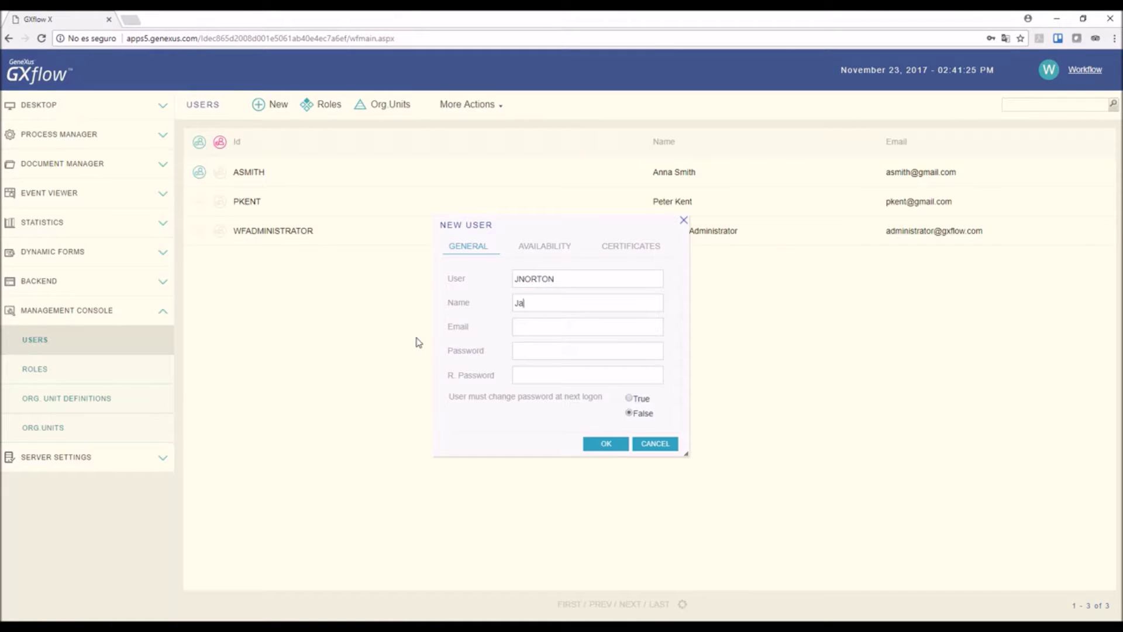
{"action": "key", "text": "Tab"}
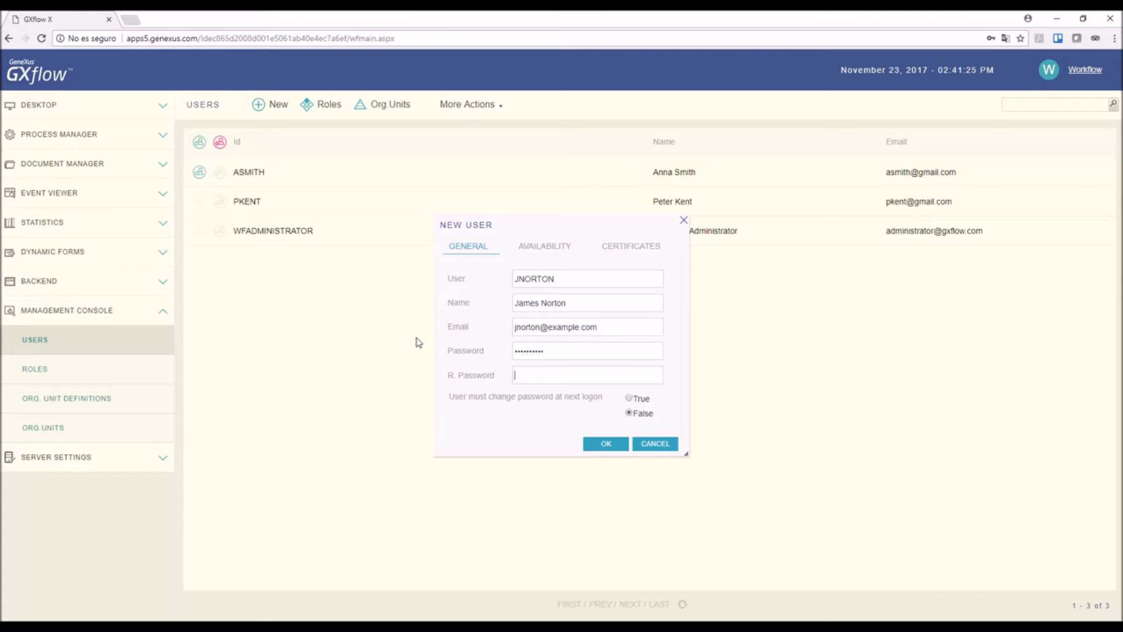
{"action": "key", "text": "Tab"}
{"action": "left_click", "coordinate": [605, 444]}
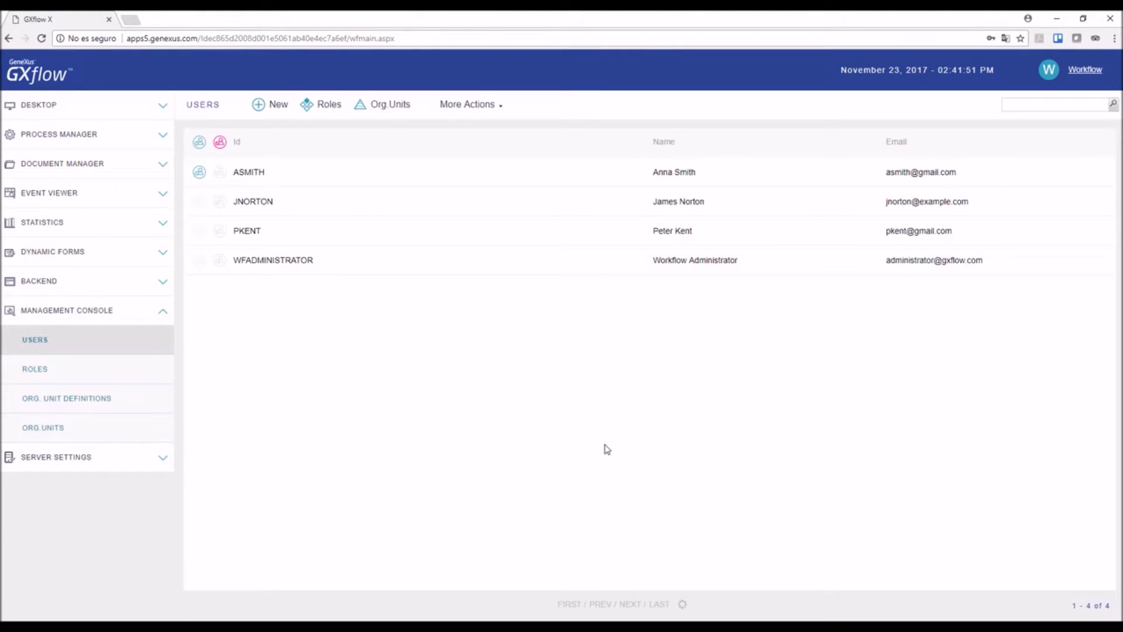
Step: Create a second new user with username, full name, e-mail and password
{"action": "left_click", "coordinate": [291, 110]}
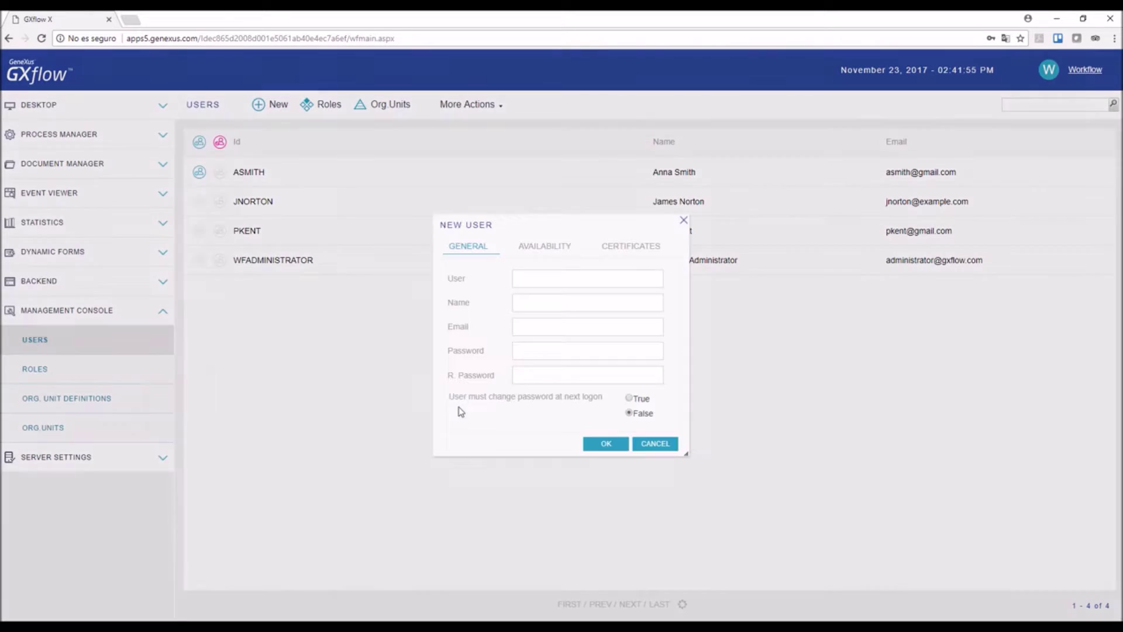
{"action": "key", "text": "Tab"}
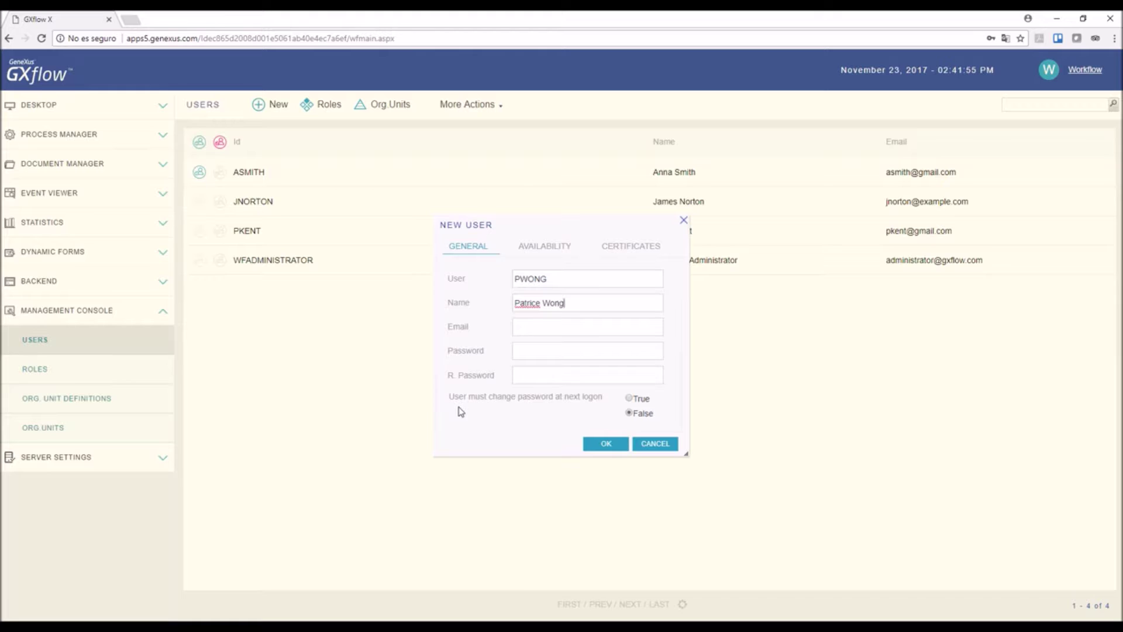
{"action": "key", "text": "Tab"}
{"action": "key", "text": "Tab"}
{"action": "type", "text": "12345678"}
{"action": "key", "text": "Tab"}
{"action": "type", "text": "12345678"}
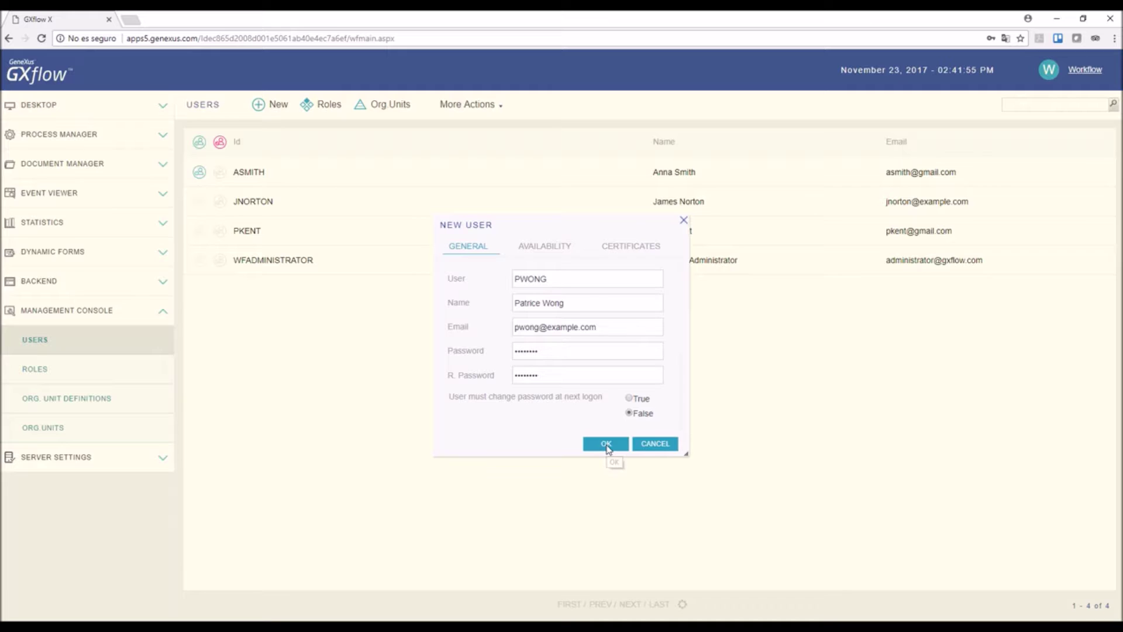
{"action": "left_click", "coordinate": [607, 444]}
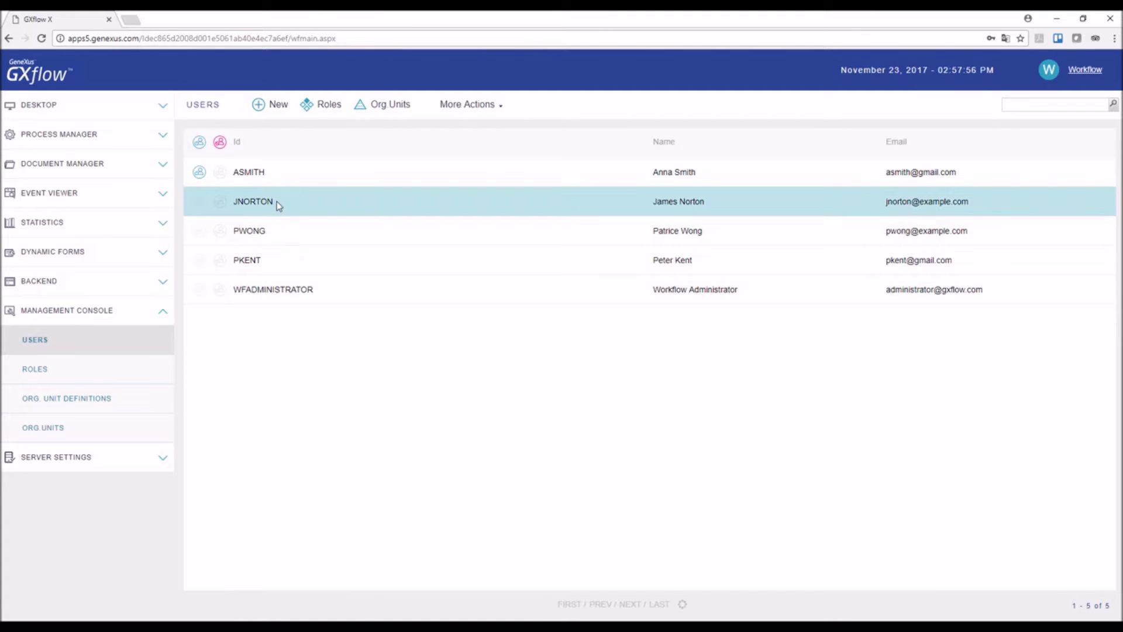
Step: Give the newly added second-listed user the TravelAgencyManager role
{"action": "left_click", "coordinate": [276, 201]}
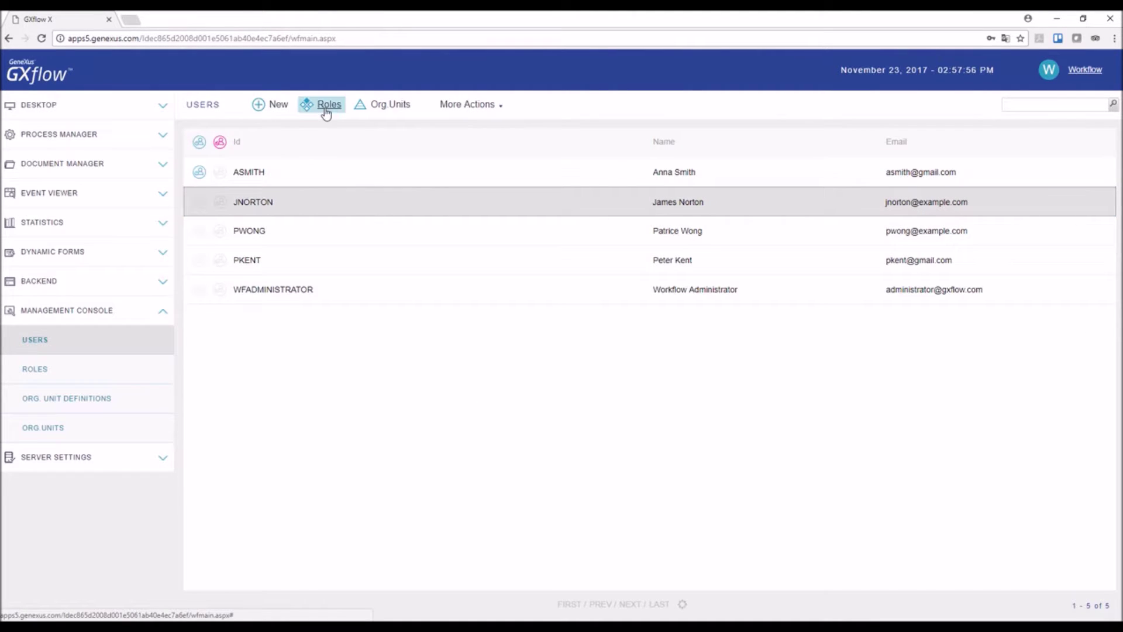
{"action": "left_click", "coordinate": [325, 105]}
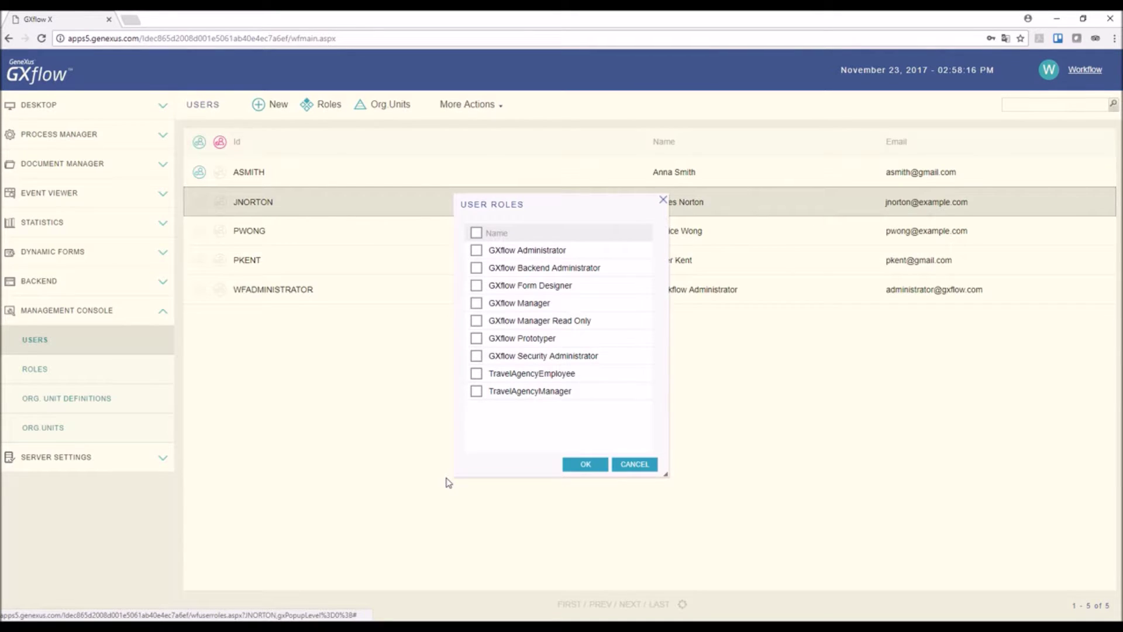
{"action": "left_click", "coordinate": [476, 390]}
{"action": "left_click", "coordinate": [584, 464]}
{"action": "left_click", "coordinate": [266, 235]}
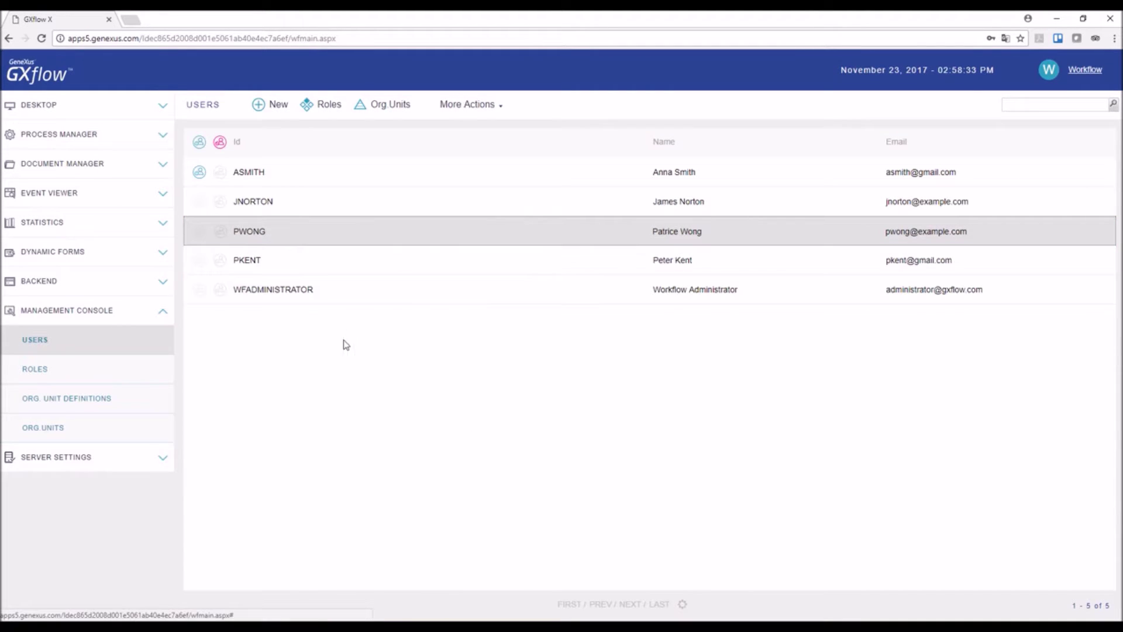
Step: Give the third listed user the TravelAgencyEmployee role
{"action": "left_click", "coordinate": [326, 104]}
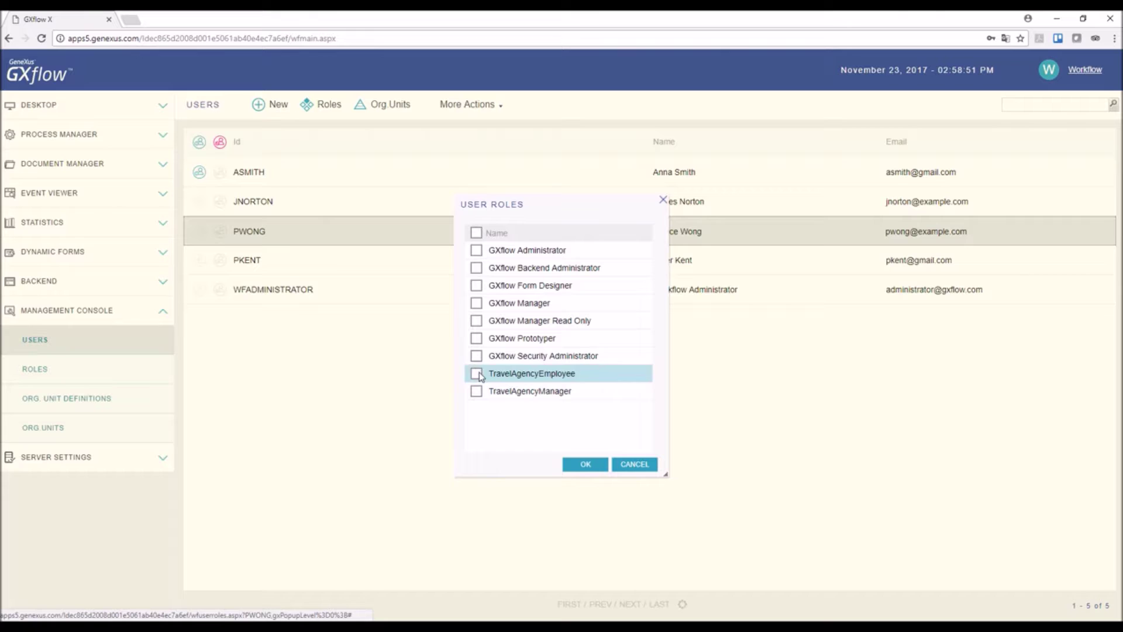
{"action": "left_click", "coordinate": [477, 373]}
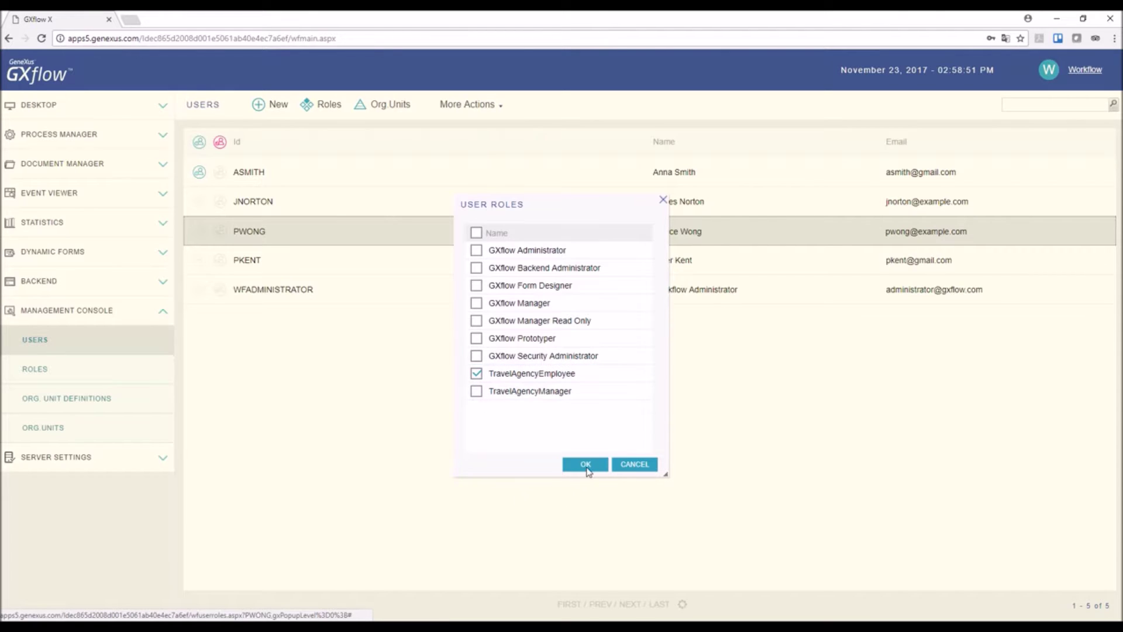
{"action": "left_click", "coordinate": [585, 464]}
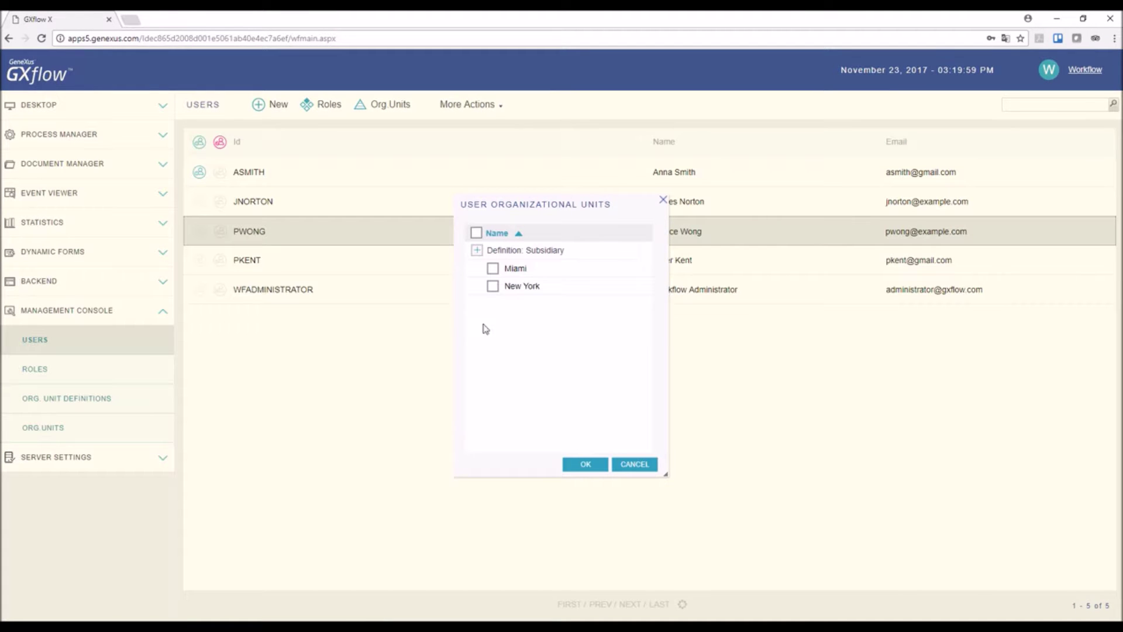
Step: Place the third user in the Miami org unit, then select the next user row
{"action": "left_click", "coordinate": [493, 269]}
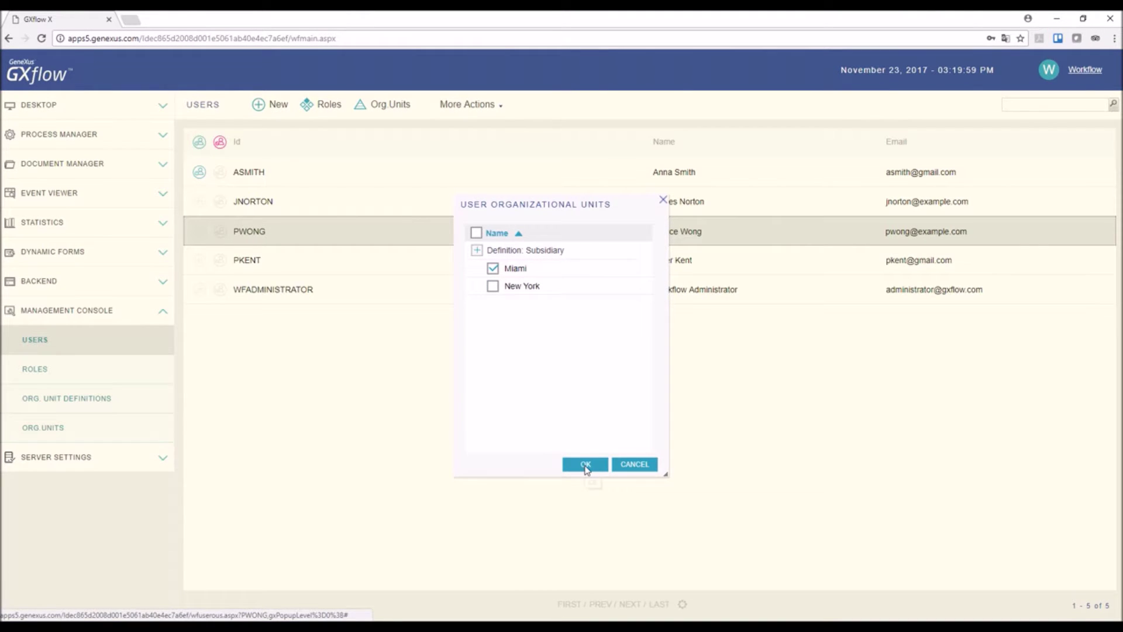
{"action": "left_click", "coordinate": [586, 466]}
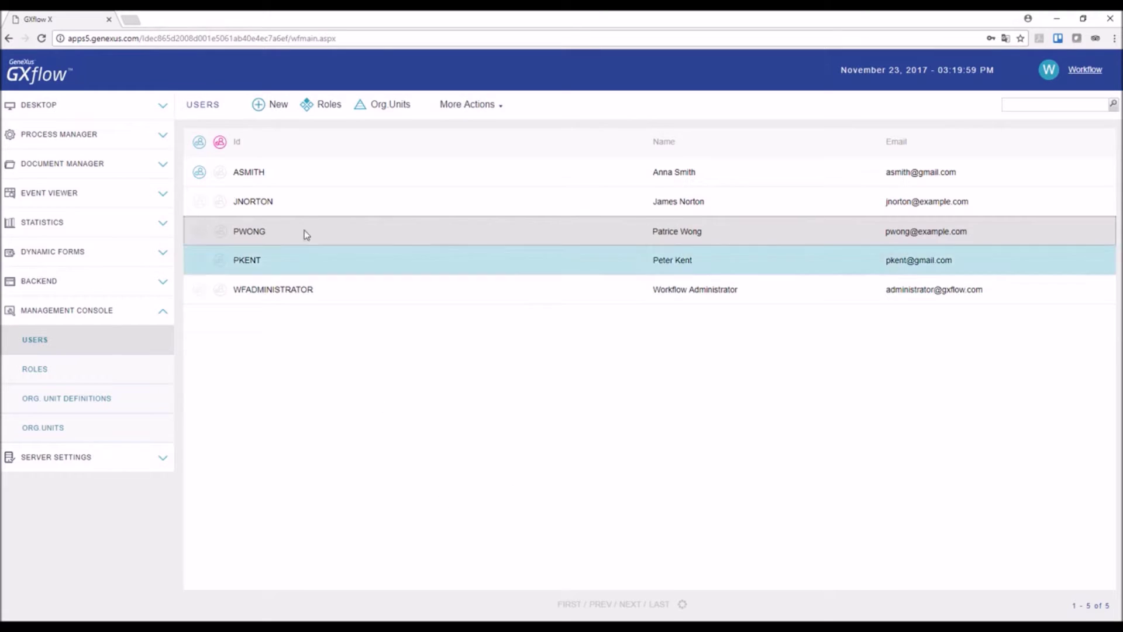
{"action": "left_click", "coordinate": [300, 201]}
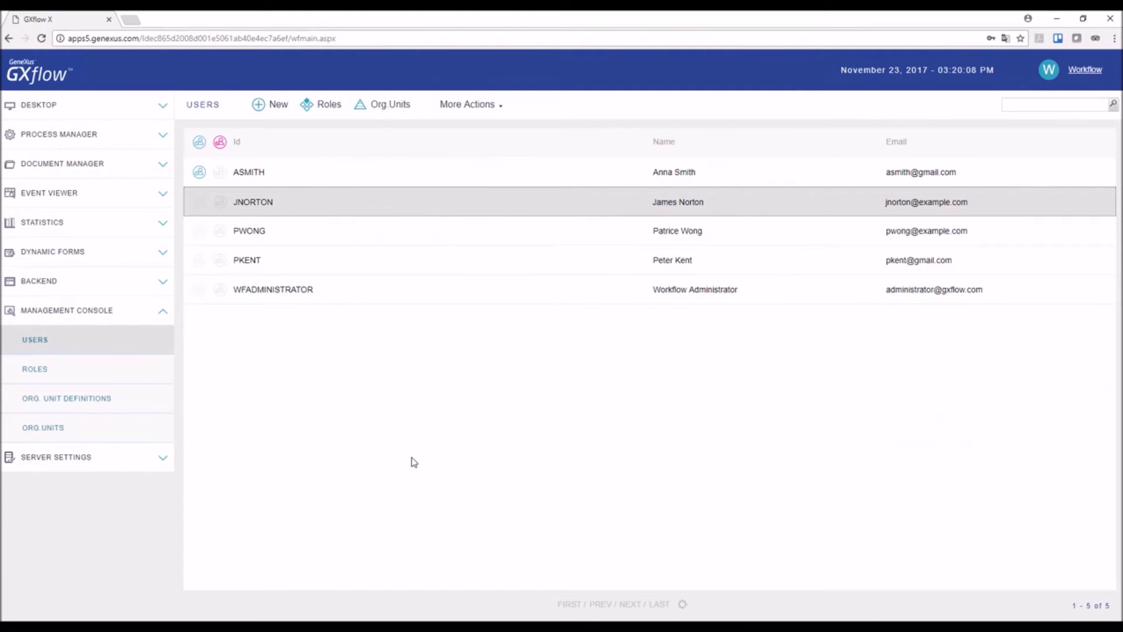
Step: Sign out of the administrator session and log in as the third listed user
{"action": "left_click", "coordinate": [1085, 70]}
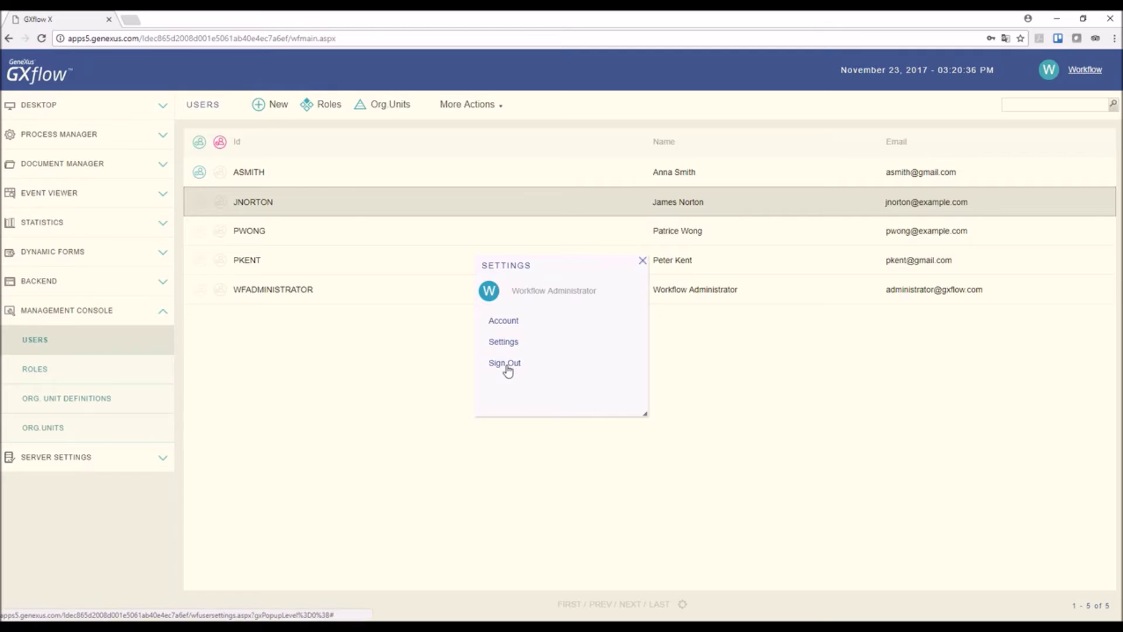
{"action": "left_click", "coordinate": [506, 364]}
{"action": "key", "text": "Tab"}
{"action": "type", "text": "pwong123"}
{"action": "key", "text": "Return"}
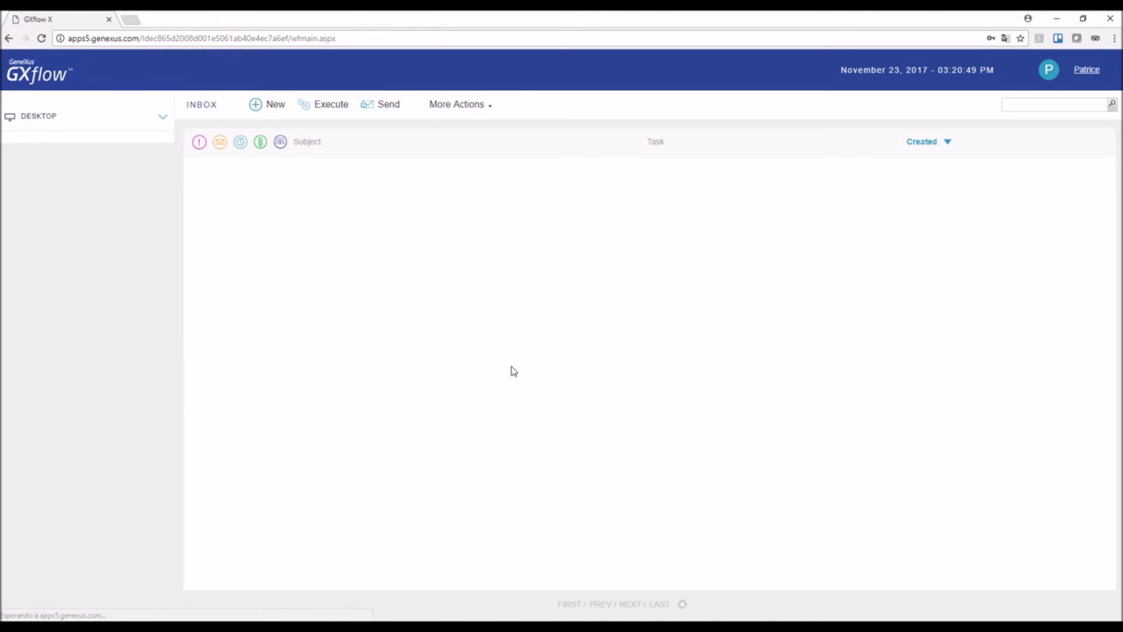
Step: Start a new Flight Ticket Reservation process
{"action": "left_click", "coordinate": [279, 113]}
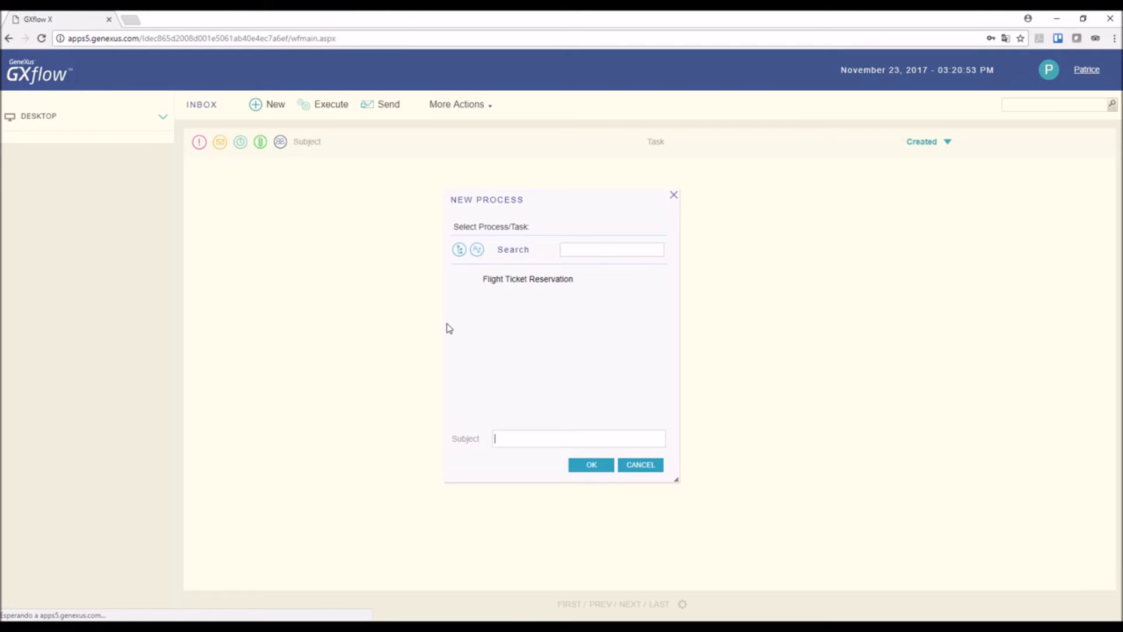
{"action": "left_click", "coordinate": [509, 284]}
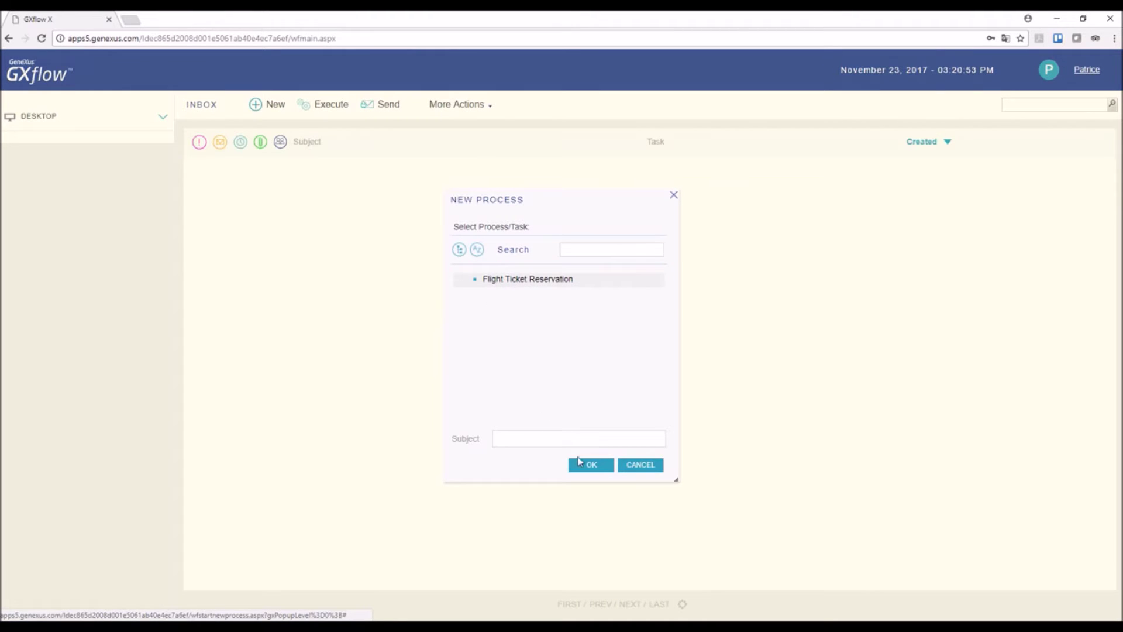
{"action": "left_click", "coordinate": [591, 466]}
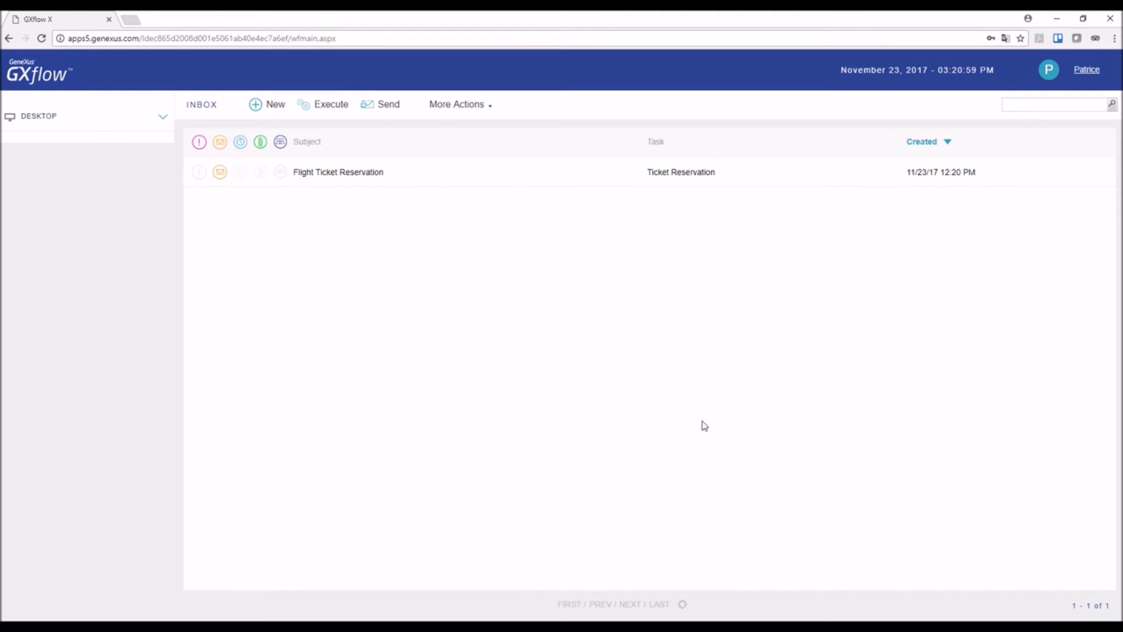
{"action": "left_click", "coordinate": [1084, 75]}
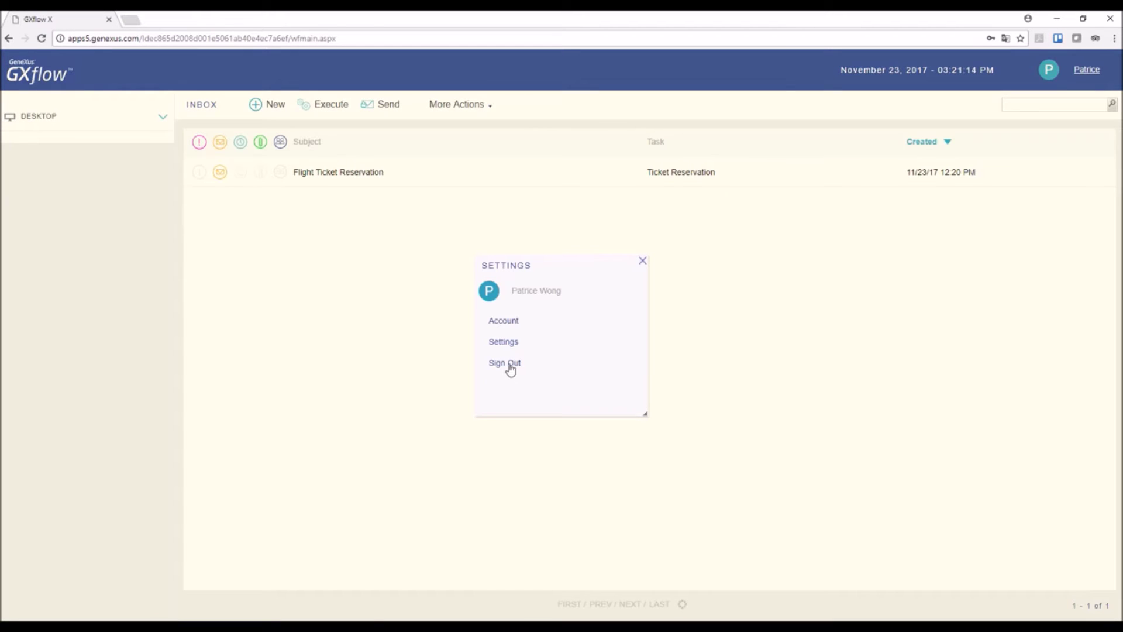
Step: Sign out and log back in as the workflow administrator
{"action": "left_click", "coordinate": [507, 364]}
{"action": "type", "text": "w"}
{"action": "key", "text": "Down"}
{"action": "key", "text": "Tab"}
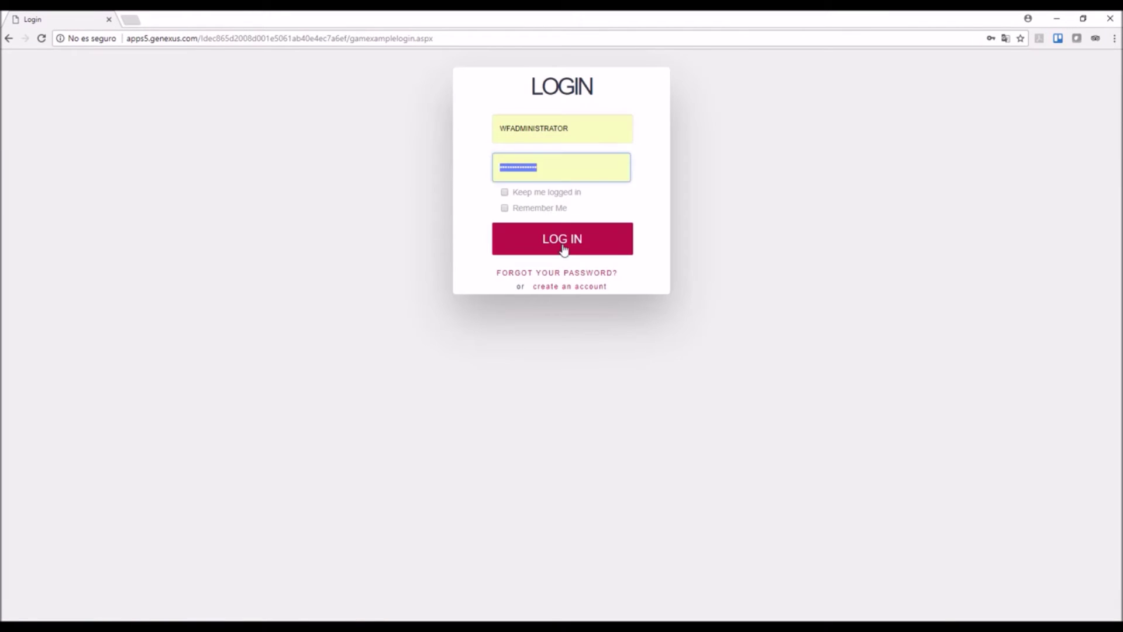
{"action": "left_click", "coordinate": [563, 249]}
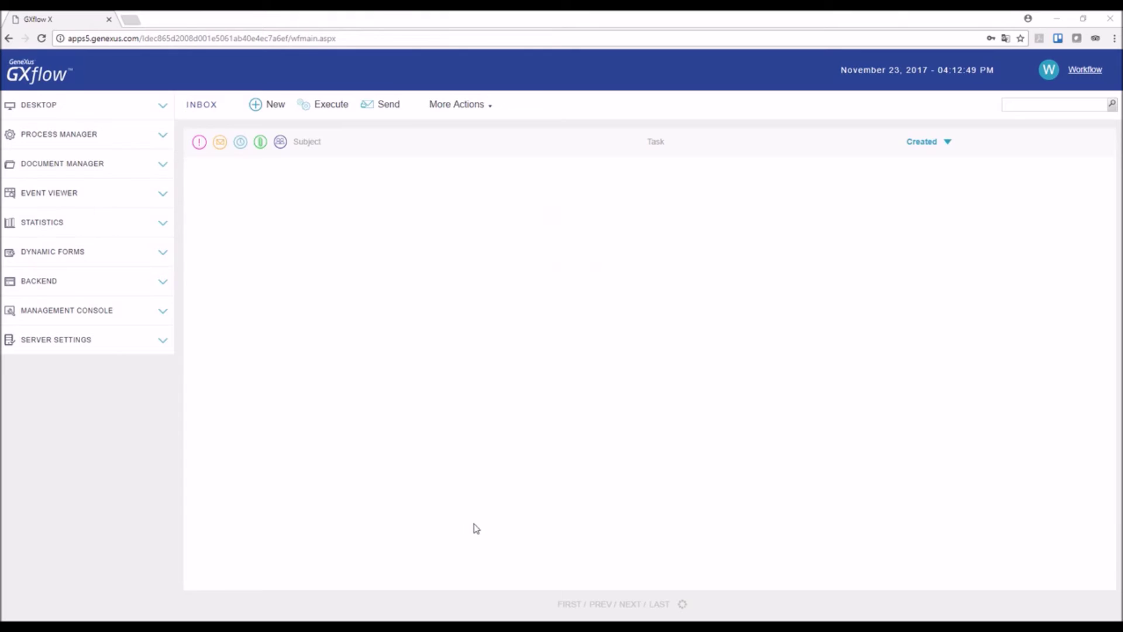
Step: Inspect running process 21's org units in the process list, confirming it belongs to Miami
{"action": "left_click", "coordinate": [164, 136]}
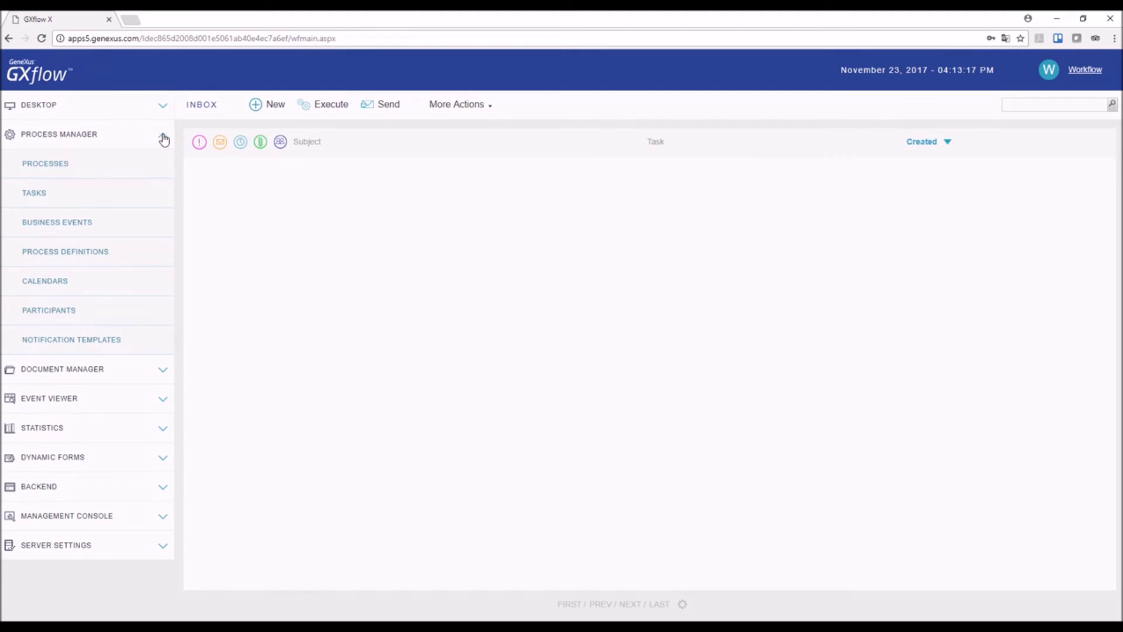
{"action": "left_click", "coordinate": [61, 167]}
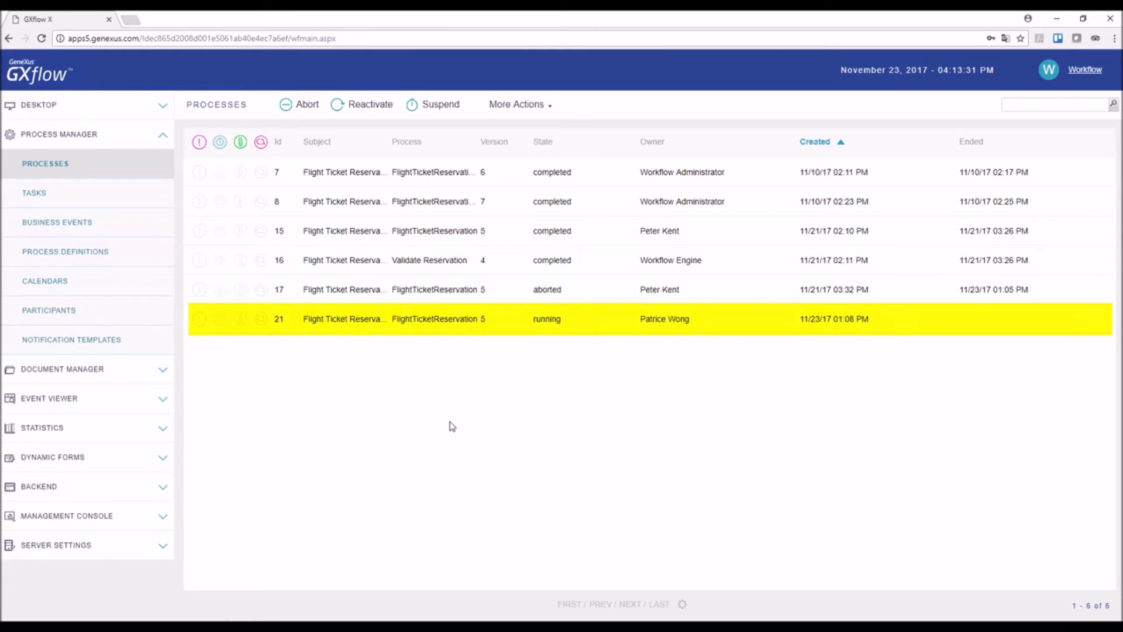
{"action": "left_click", "coordinate": [459, 322]}
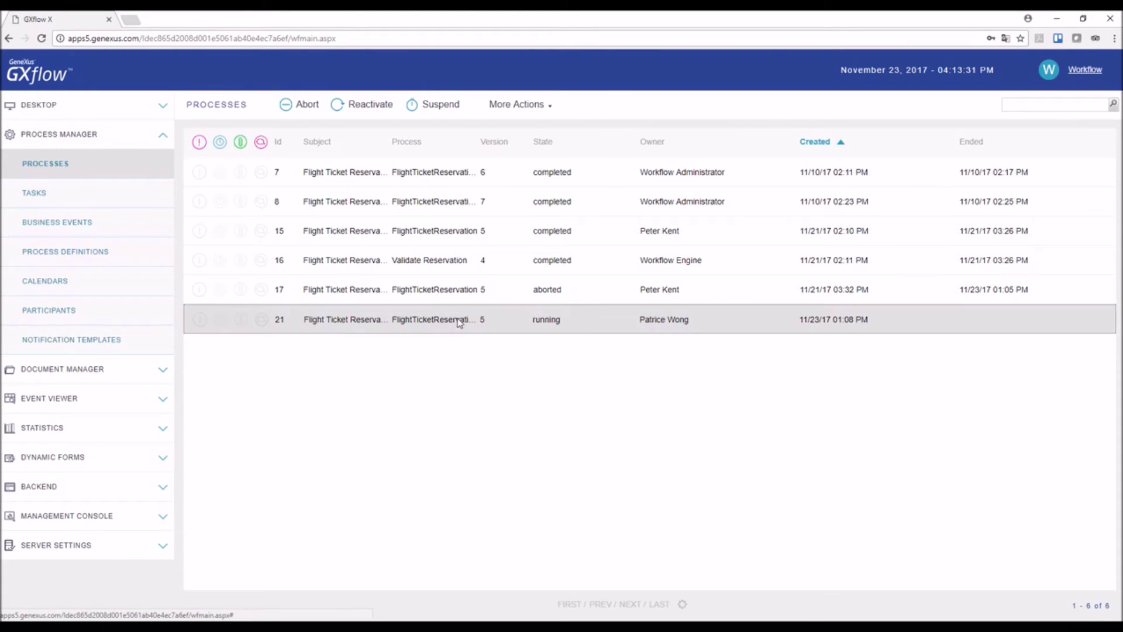
{"action": "left_click", "coordinate": [541, 106]}
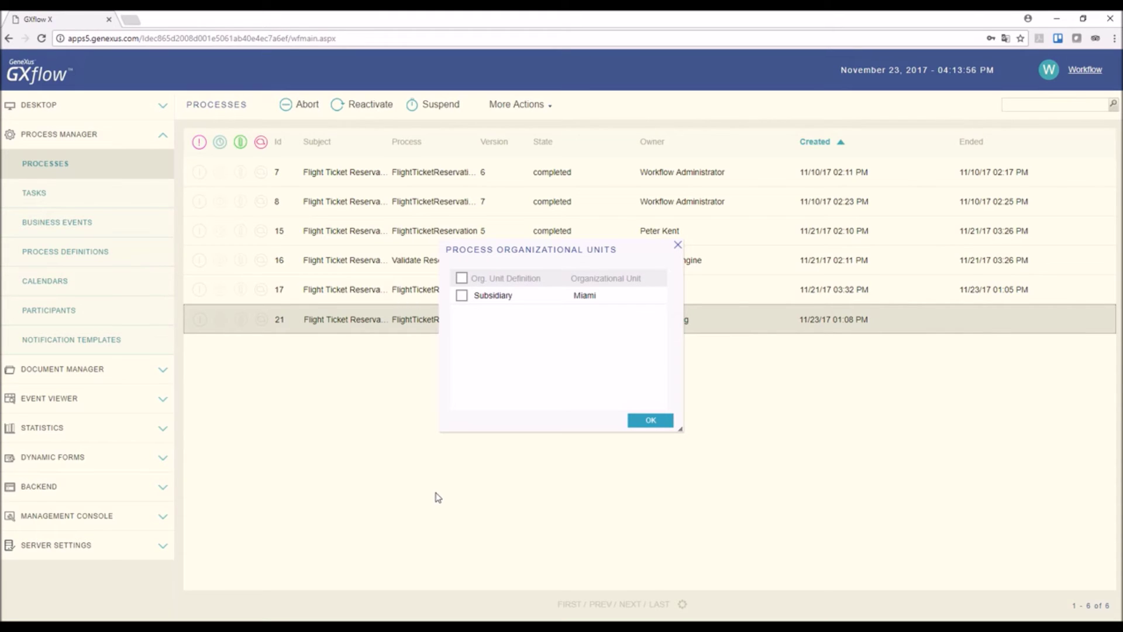
{"action": "left_click_drag", "start_coordinate": [561, 247], "coordinate": [567, 357]}
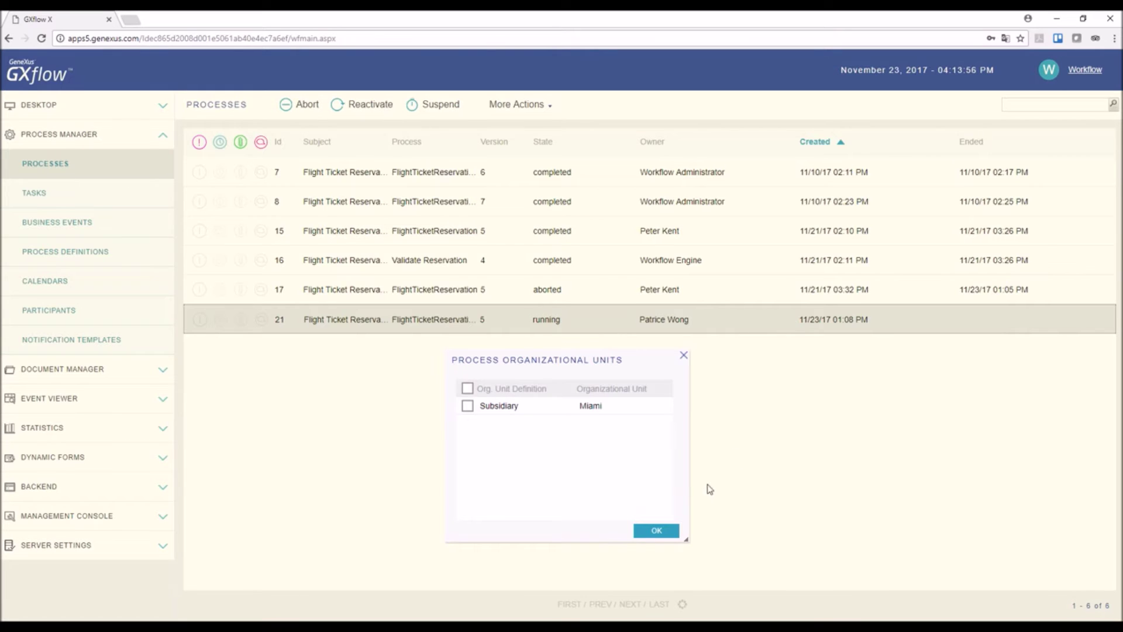
{"action": "left_click", "coordinate": [655, 533]}
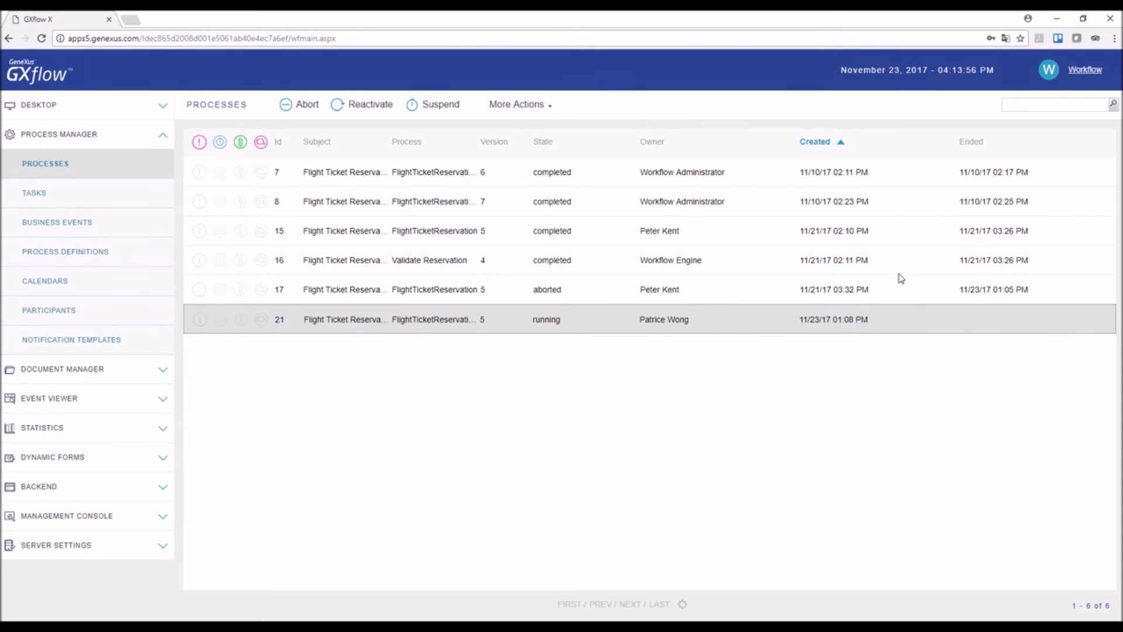
{"action": "left_click", "coordinate": [1076, 73]}
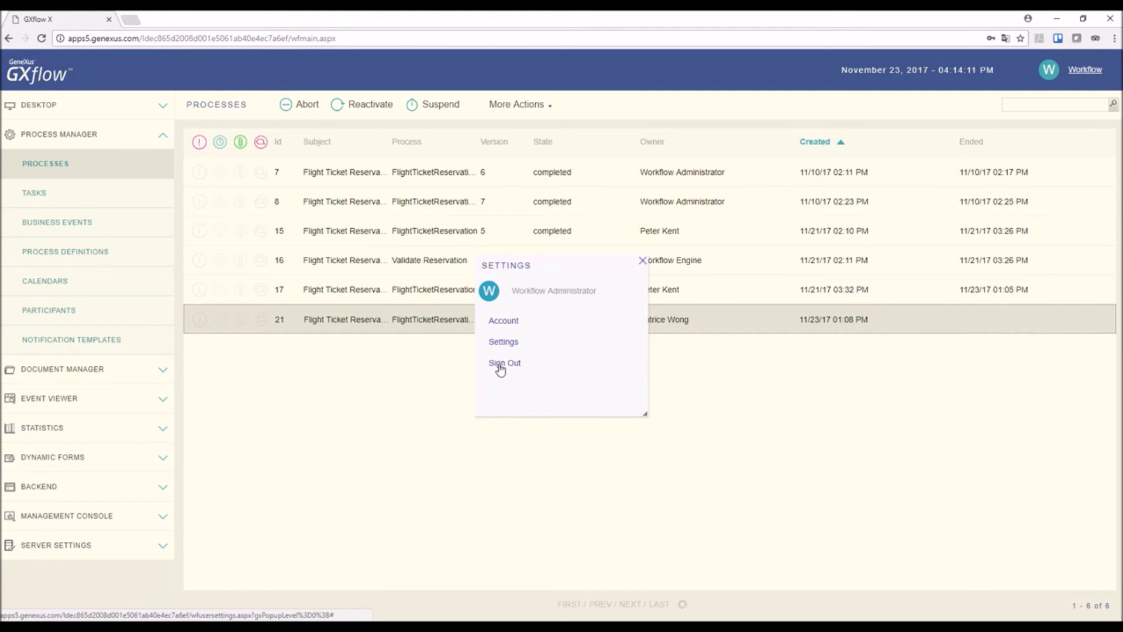
Step: Sign out and log in as the fourth listed user, showing their empty inbox
{"action": "left_click", "coordinate": [502, 363]}
{"action": "key", "text": "Tab"}
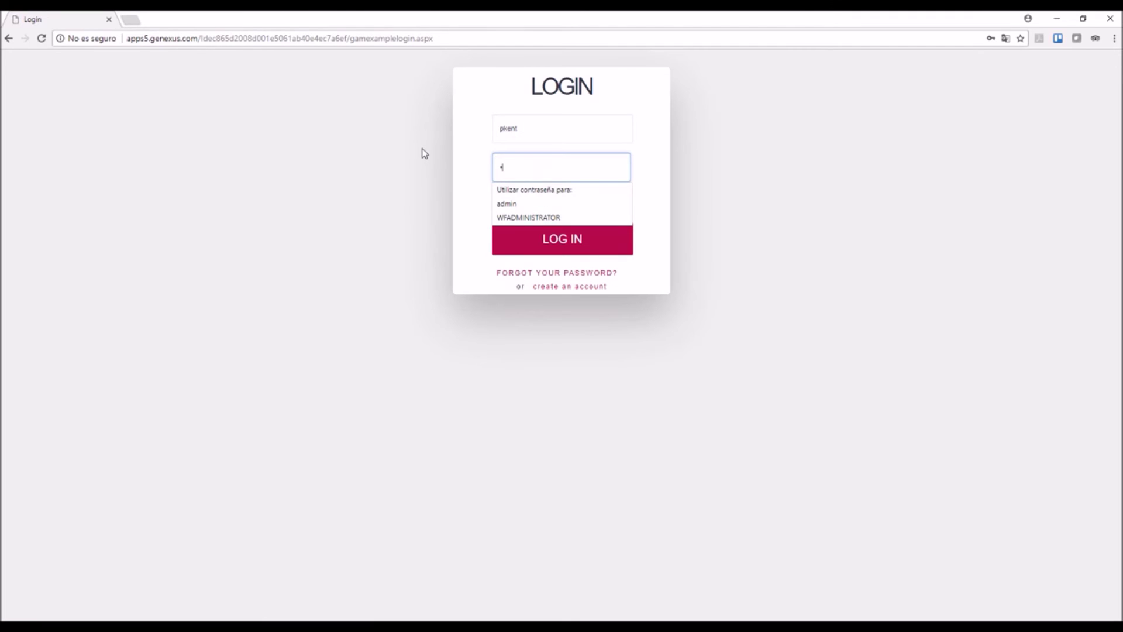
{"action": "key", "text": "Return"}
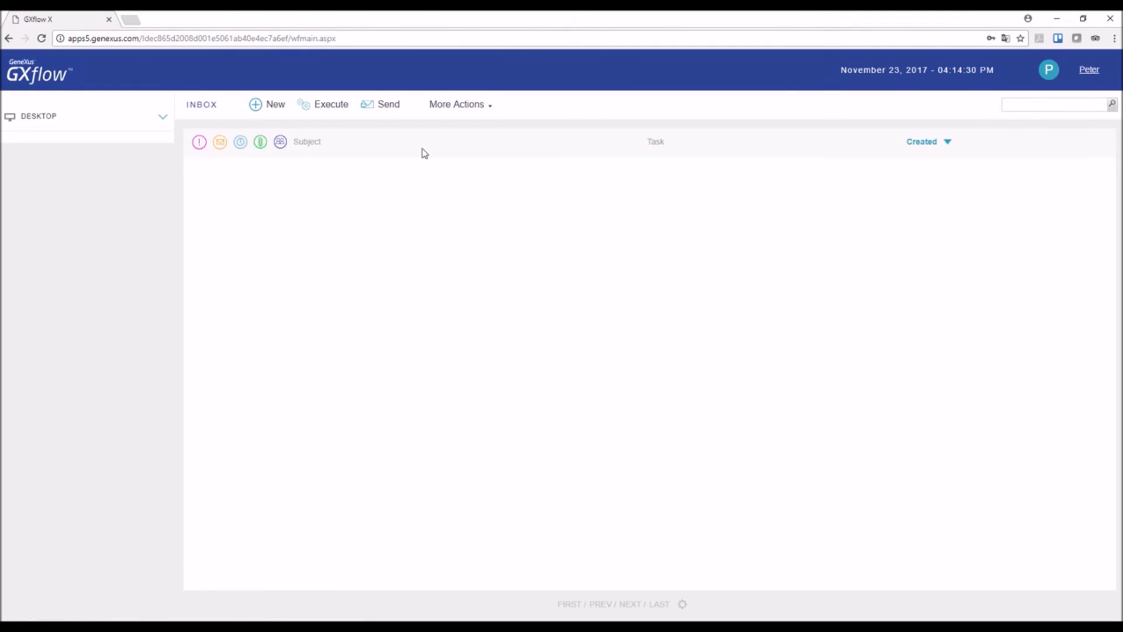